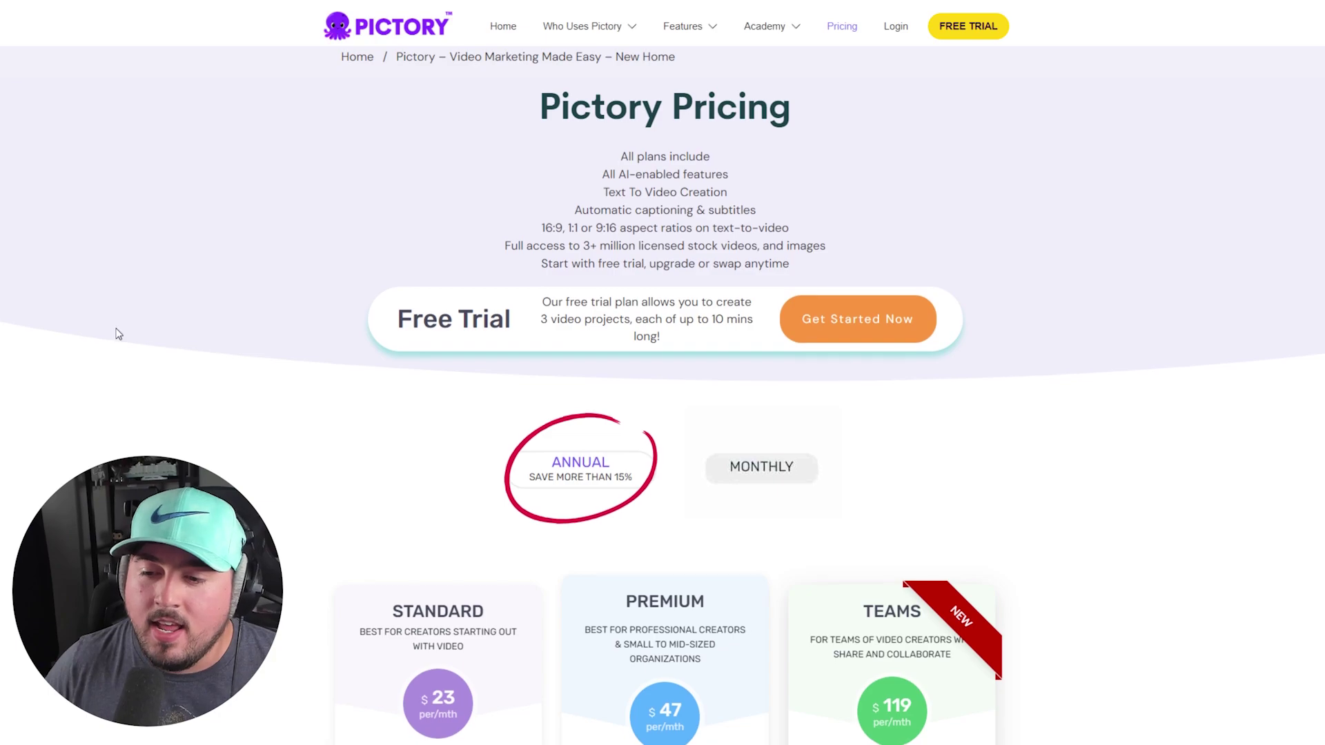
Scroll through the Pictory plans to review the free-trial options
{"action": "scroll", "coordinate": [118, 332], "scroll_direction": "down", "scroll_amount": 6}
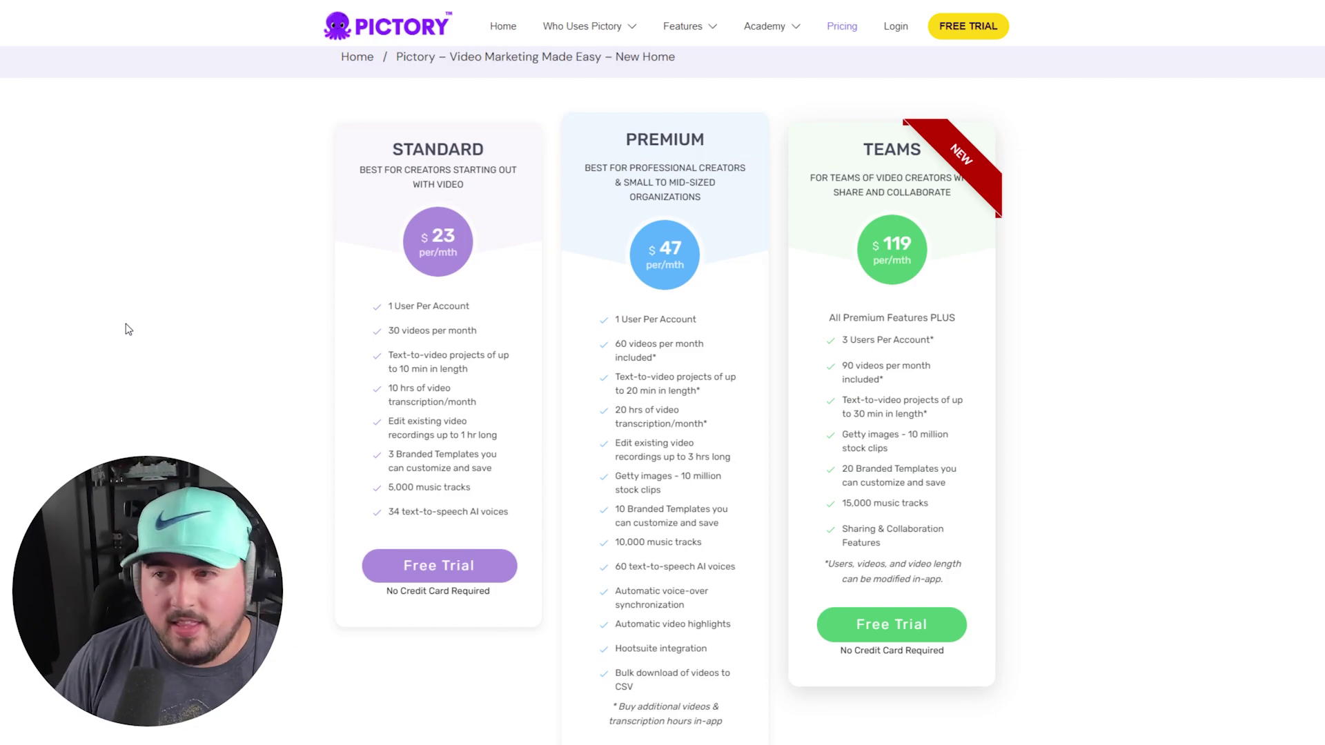
{"action": "scroll", "coordinate": [113, 299], "scroll_direction": "up", "scroll_amount": 3}
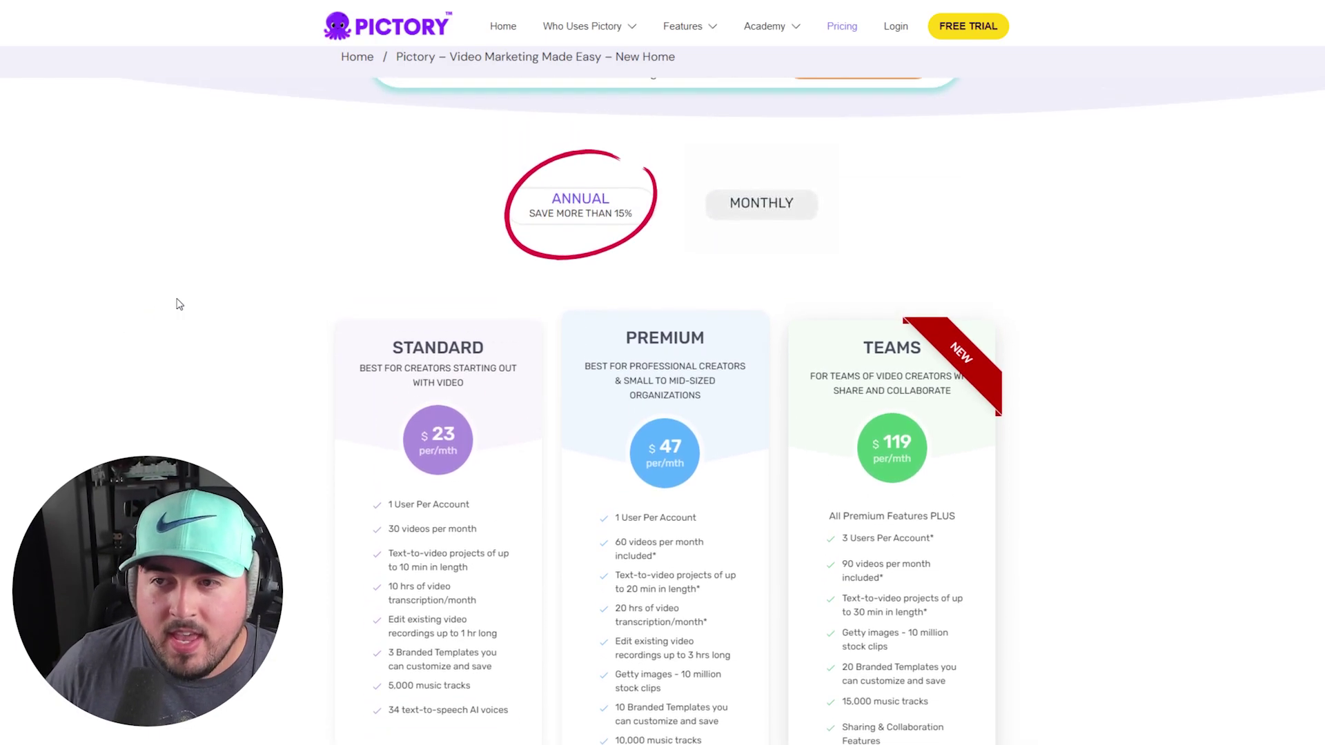
{"action": "scroll", "coordinate": [200, 276], "scroll_direction": "down", "scroll_amount": 2}
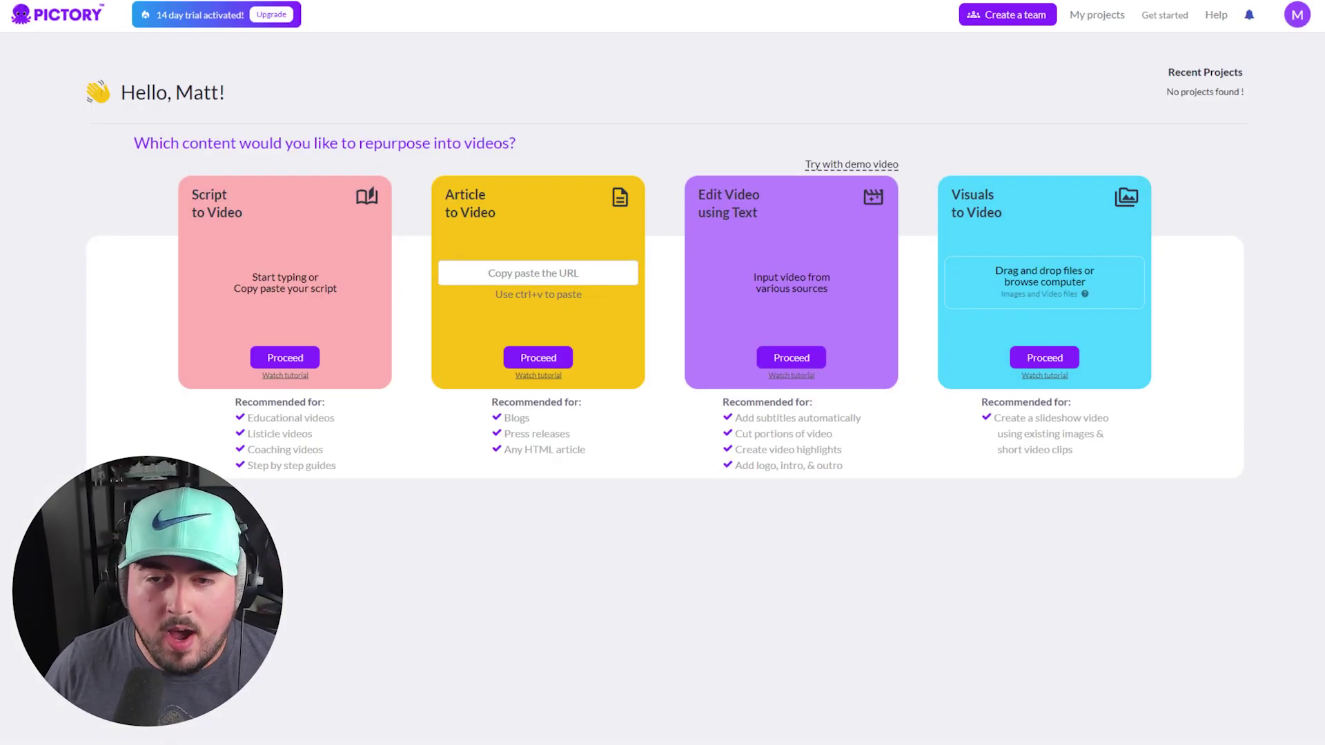
Start a Script to Video project from the shark script with 'great white shark' highlighted
{"action": "left_click", "coordinate": [314, 358]}
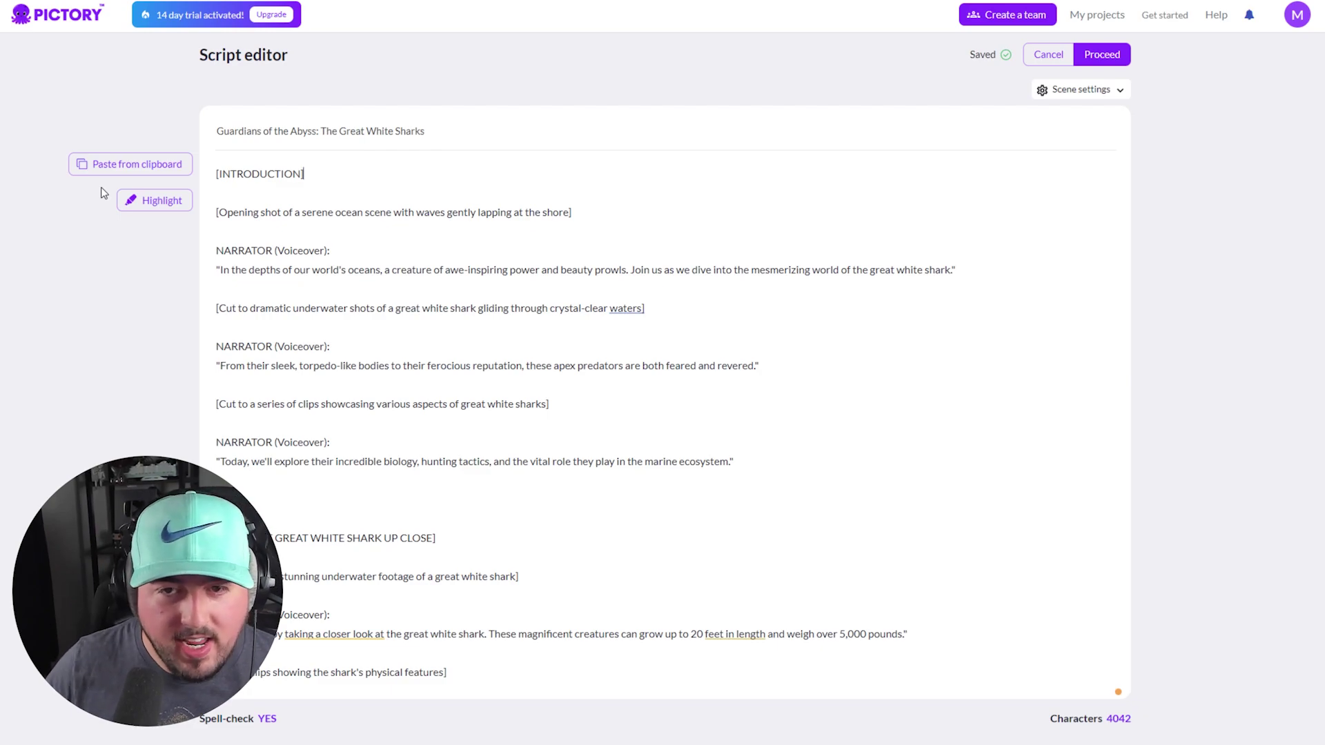
{"action": "left_click", "coordinate": [156, 202]}
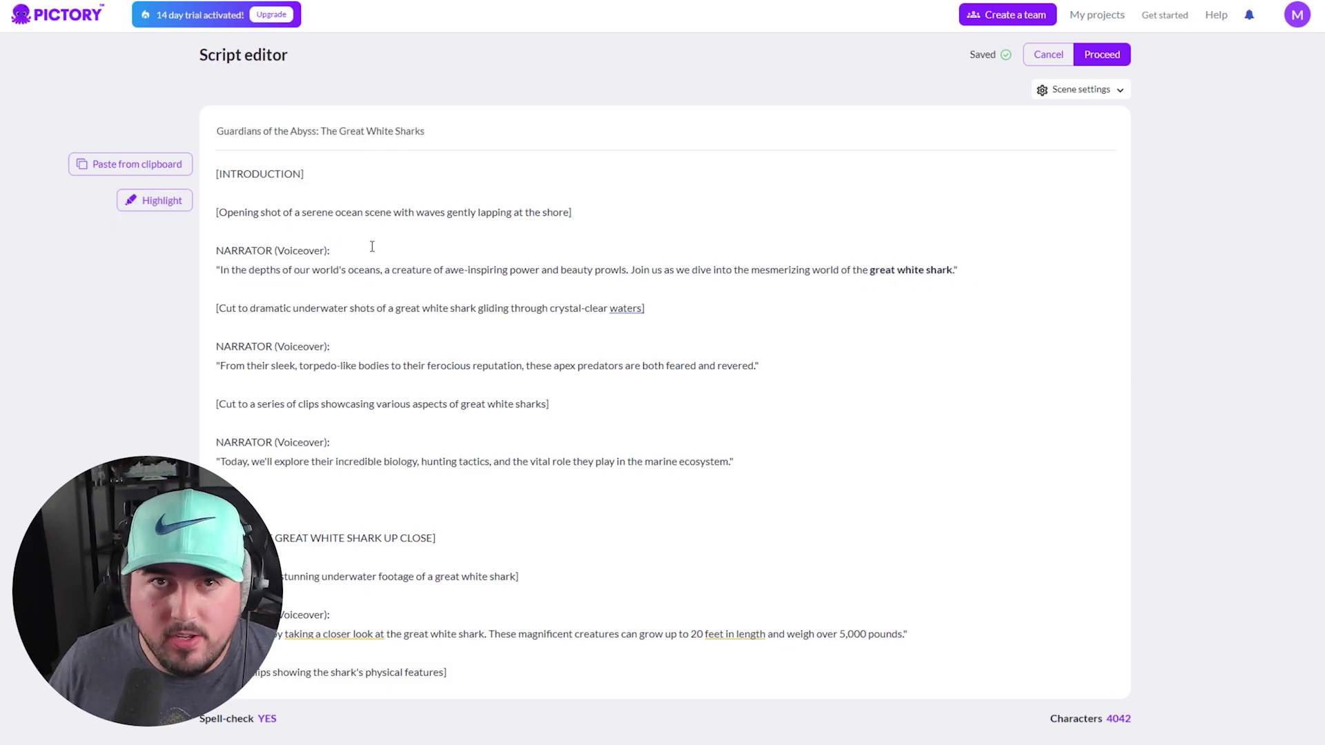
{"action": "left_click", "coordinate": [1072, 90]}
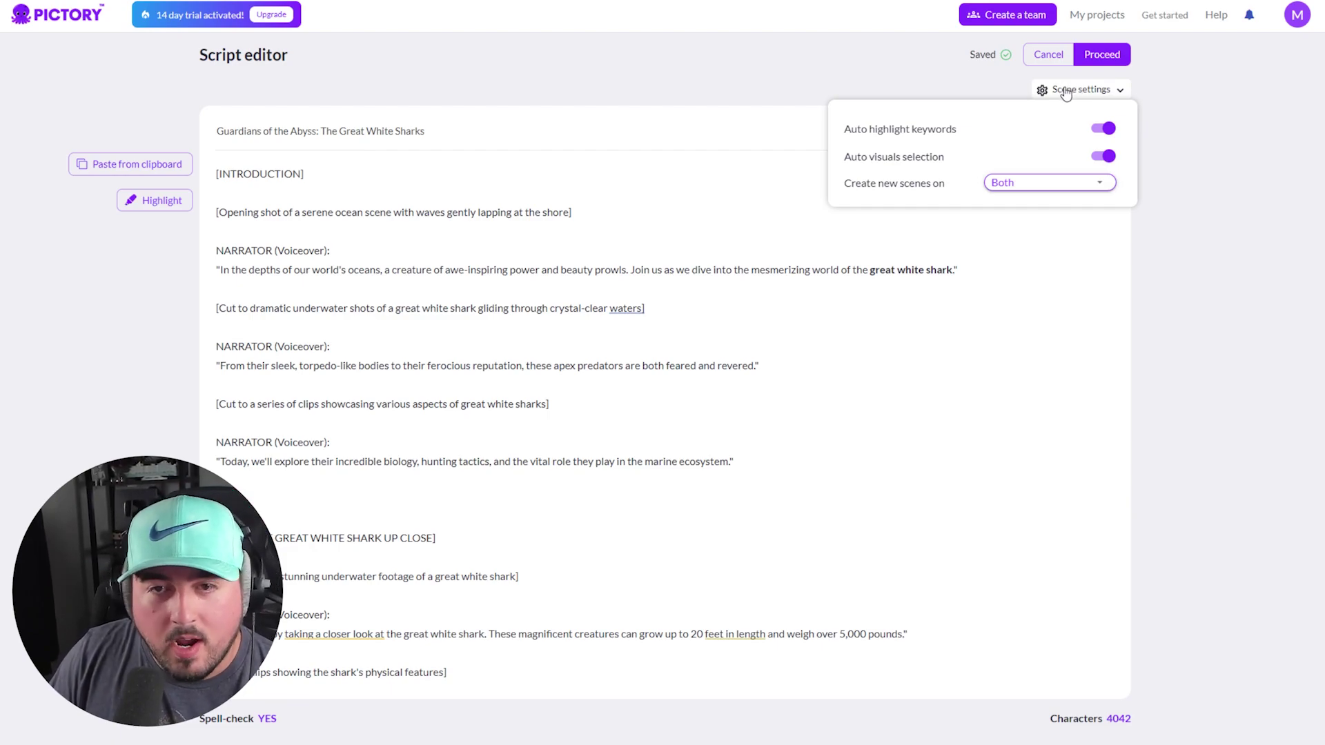
{"action": "left_click", "coordinate": [1066, 92]}
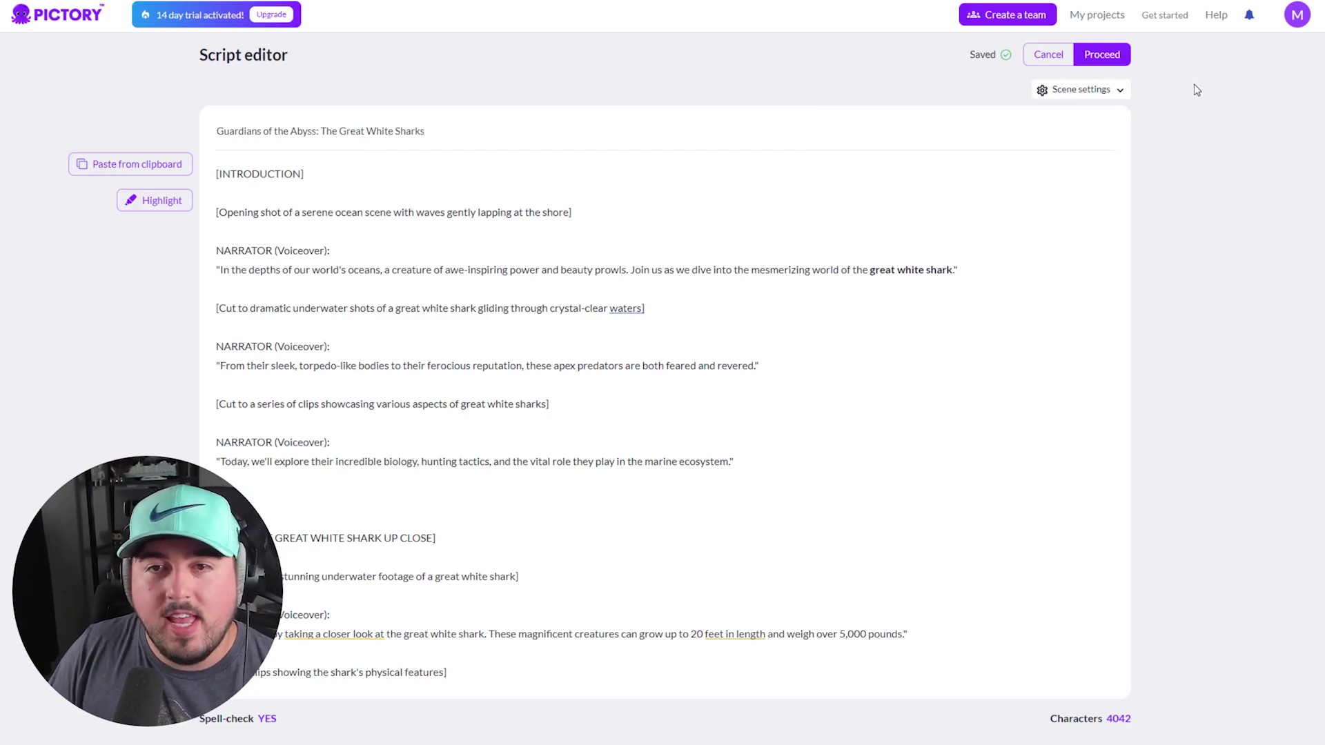
{"action": "left_click", "coordinate": [1102, 54]}
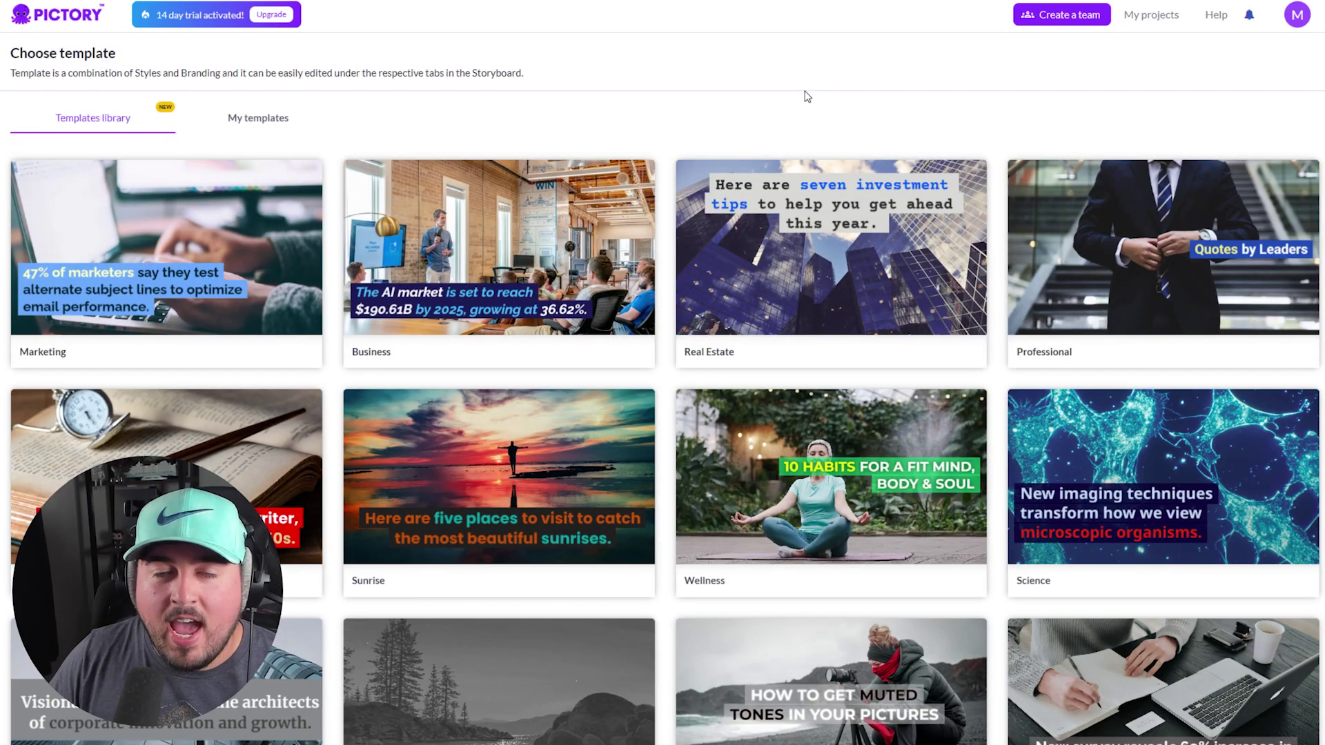
Generate the storyboard from the Graceful template in 16:9 landscape format
{"action": "scroll", "coordinate": [877, 420], "scroll_direction": "down", "scroll_amount": 20}
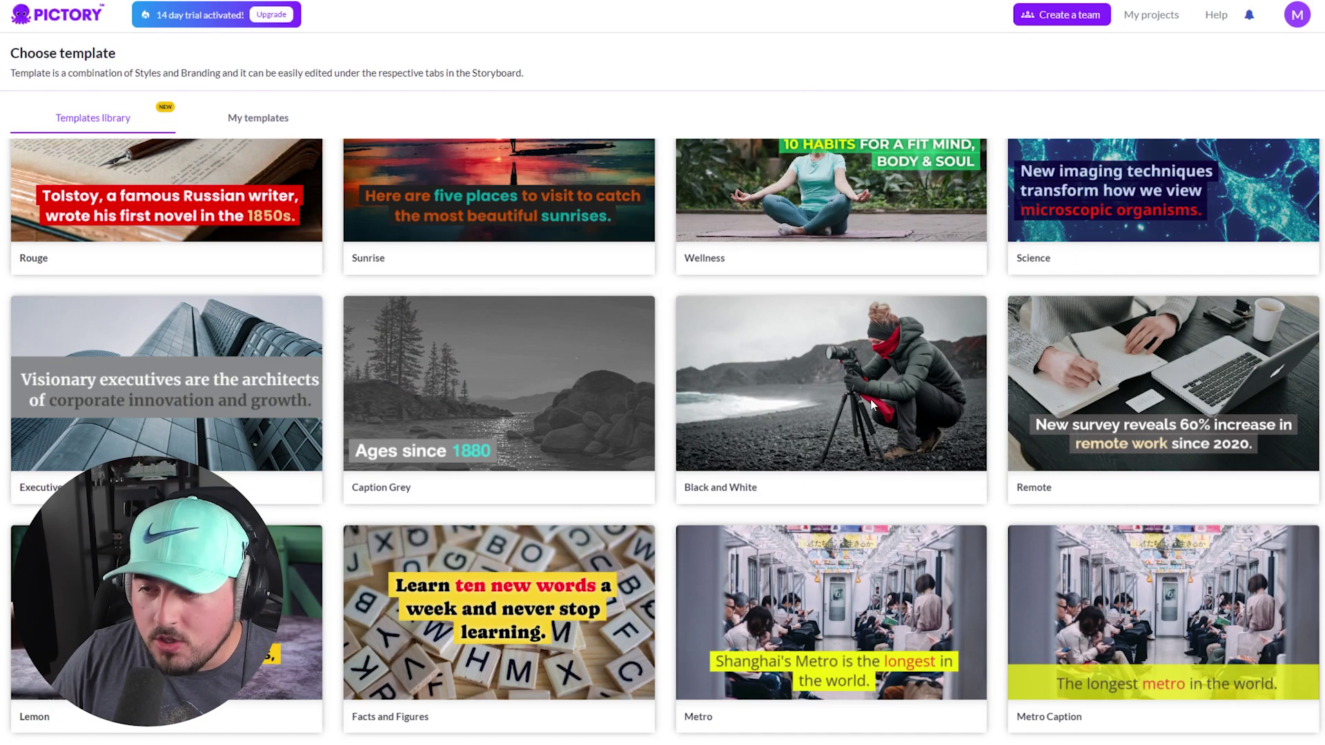
{"action": "scroll", "coordinate": [877, 421], "scroll_direction": "down", "scroll_amount": 3}
{"action": "scroll", "coordinate": [890, 425], "scroll_direction": "up", "scroll_amount": 10}
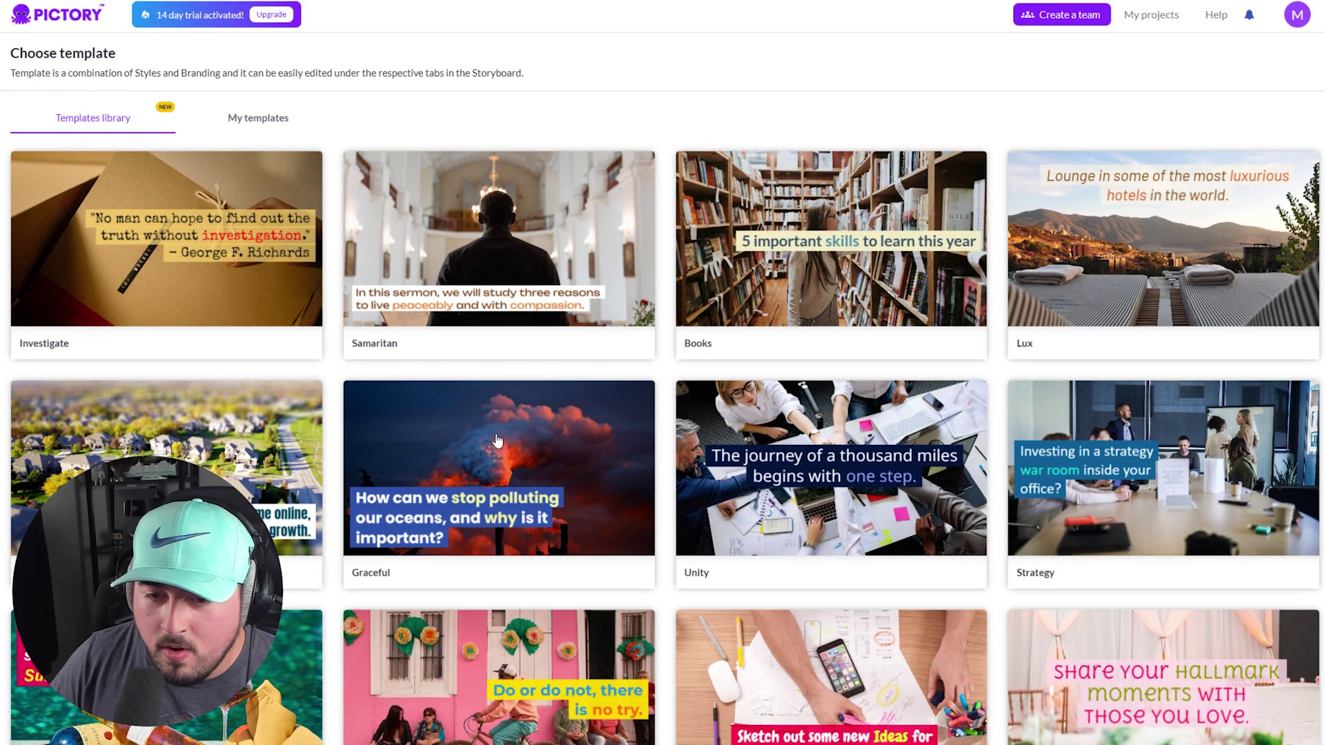
{"action": "left_click", "coordinate": [485, 449]}
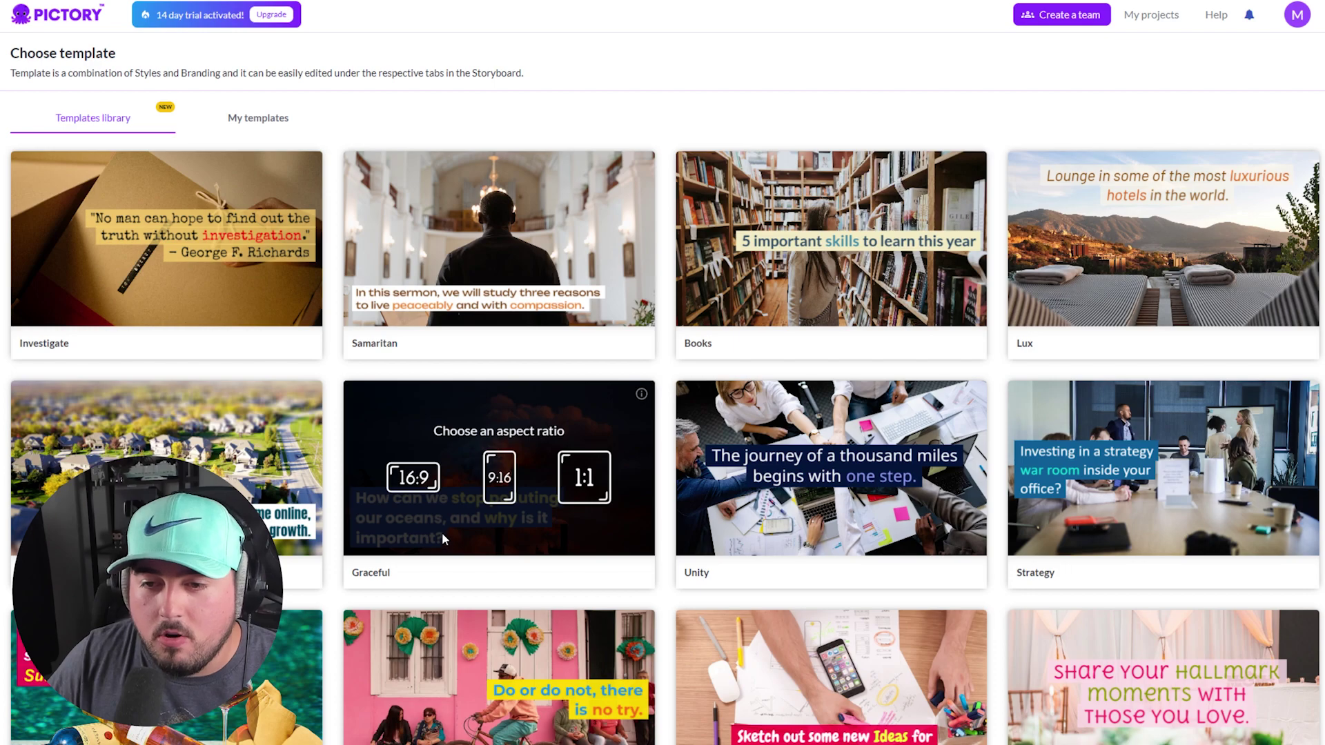
{"action": "left_click", "coordinate": [414, 480]}
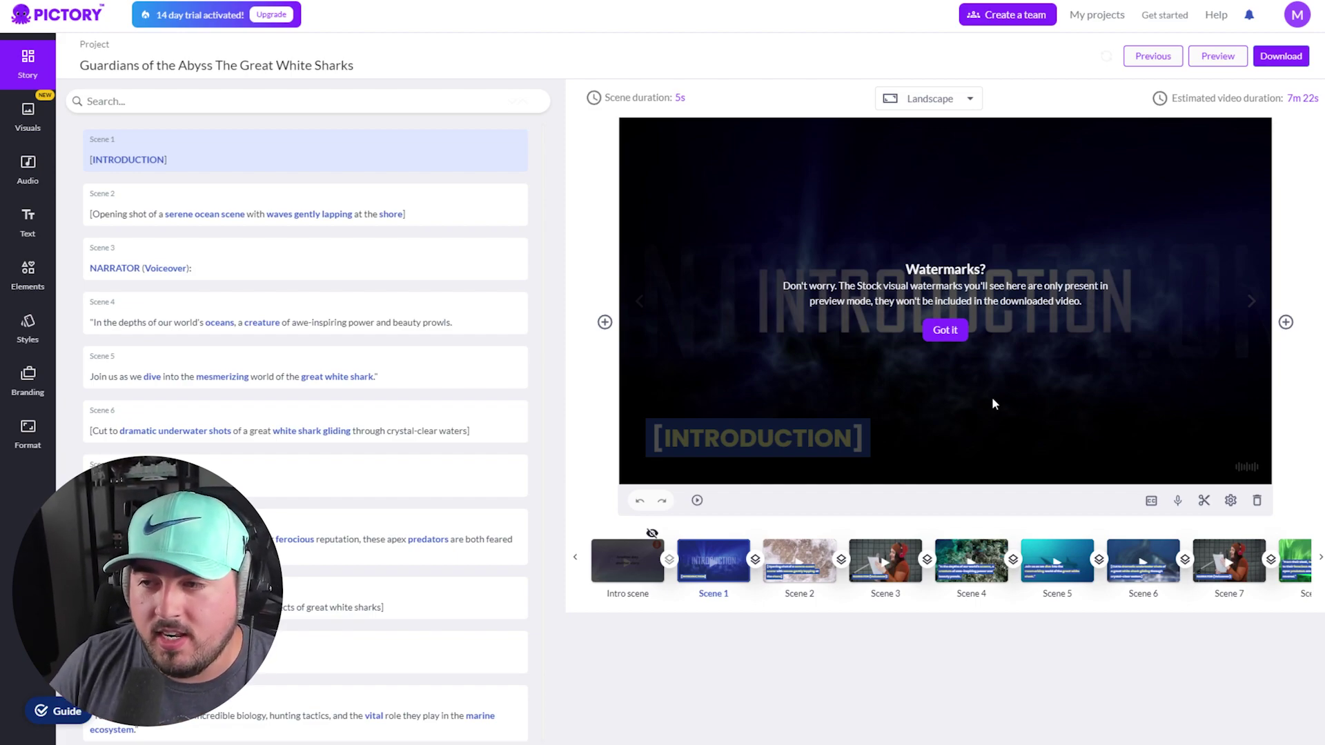
Clear Scene 2's caption and delete the NARRATOR (Voiceover) scene
{"action": "left_click", "coordinate": [944, 330]}
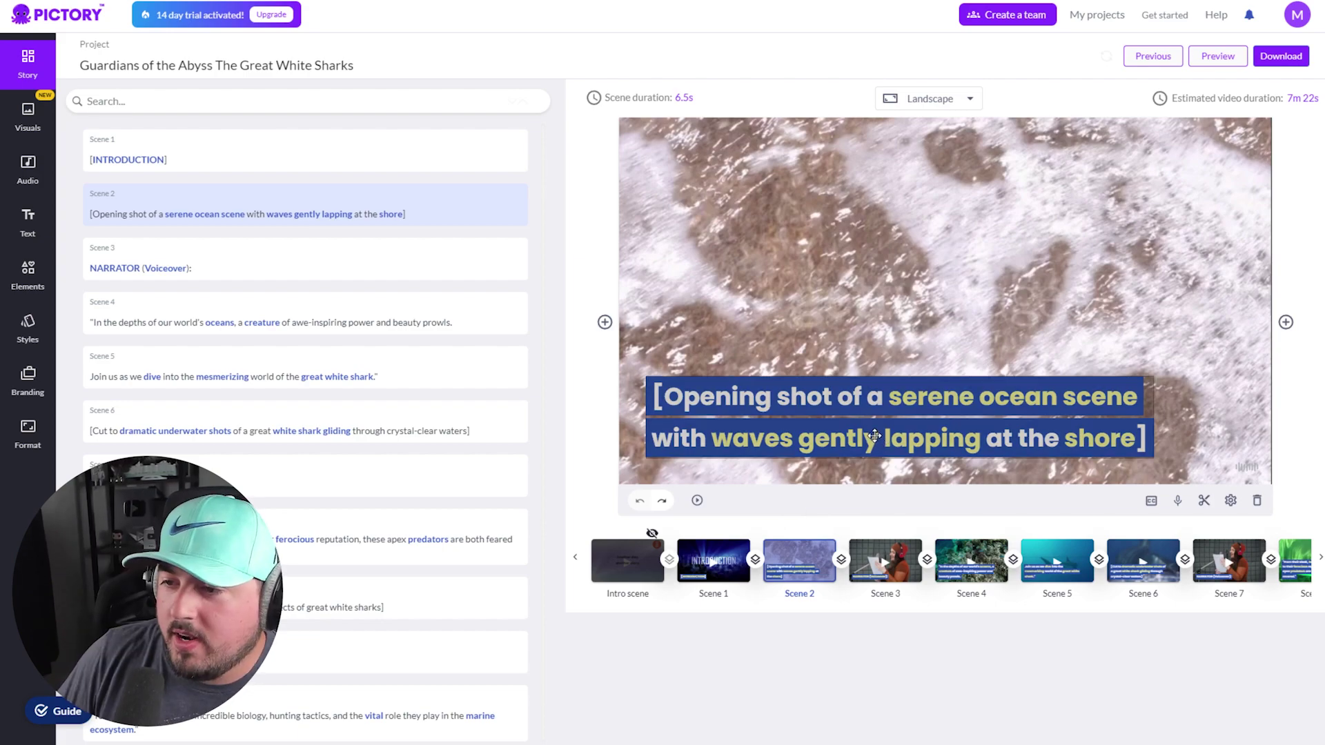
{"action": "left_click", "coordinate": [1009, 438]}
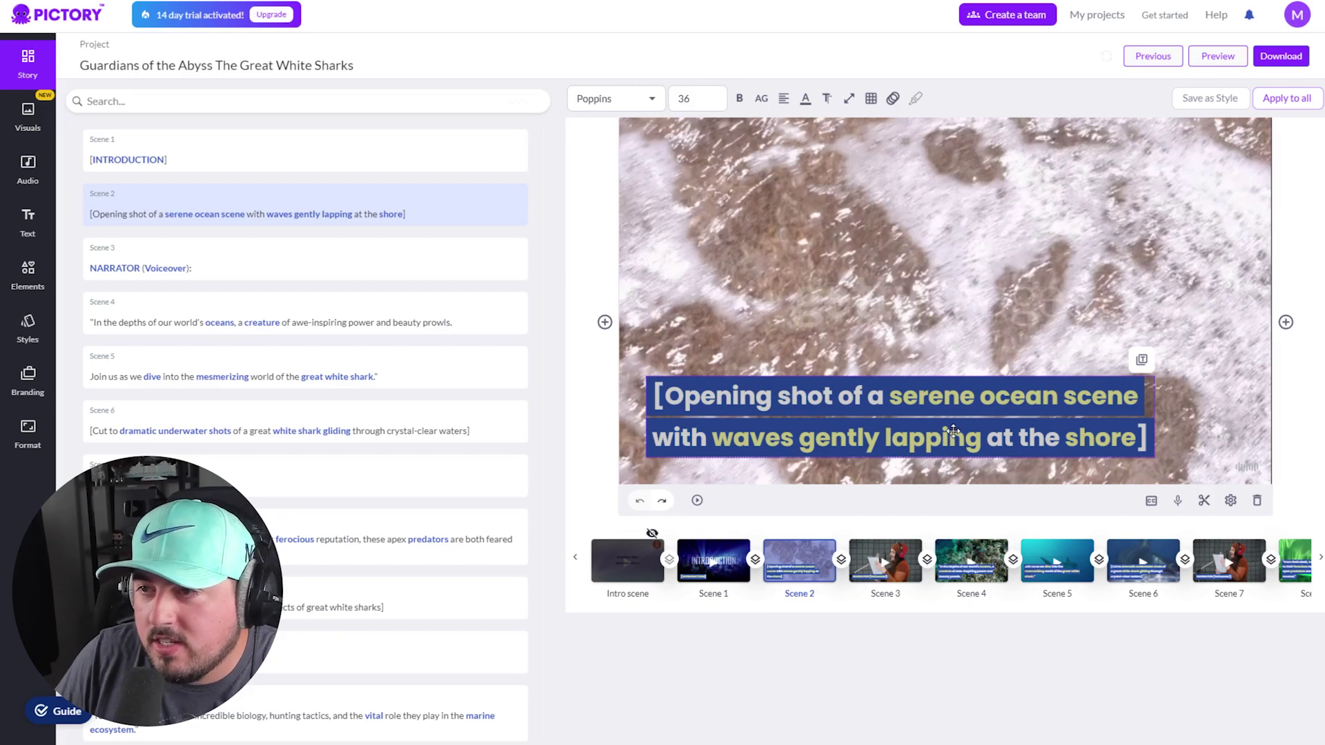
{"action": "key", "text": "Delete"}
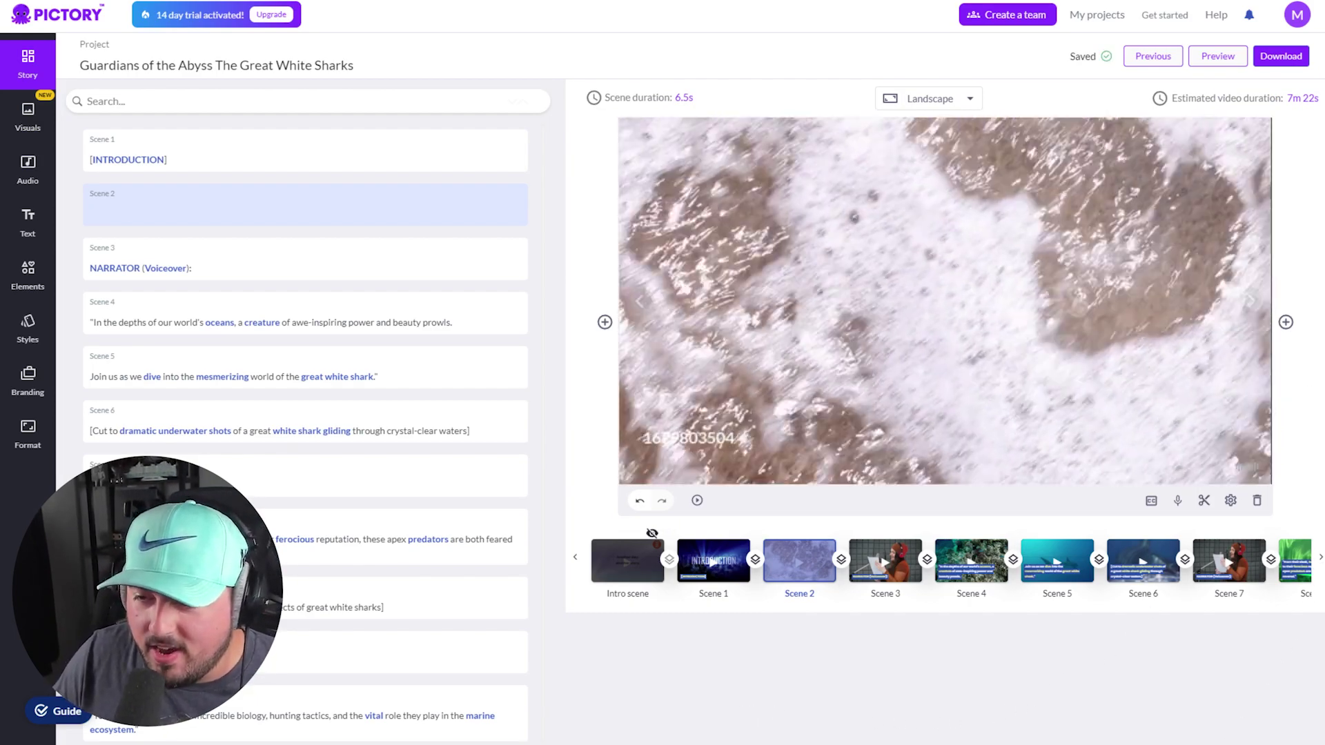
{"action": "left_click", "coordinate": [885, 560]}
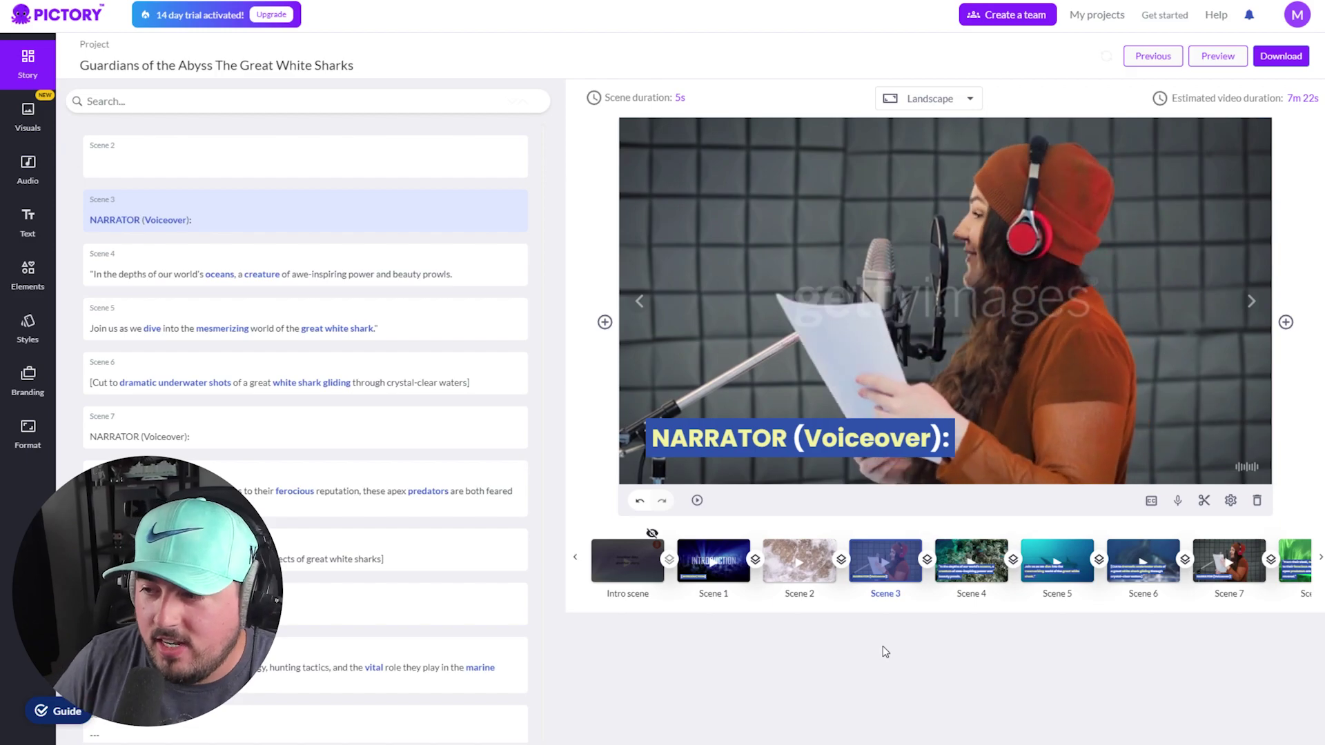
{"action": "left_click", "coordinate": [1256, 500]}
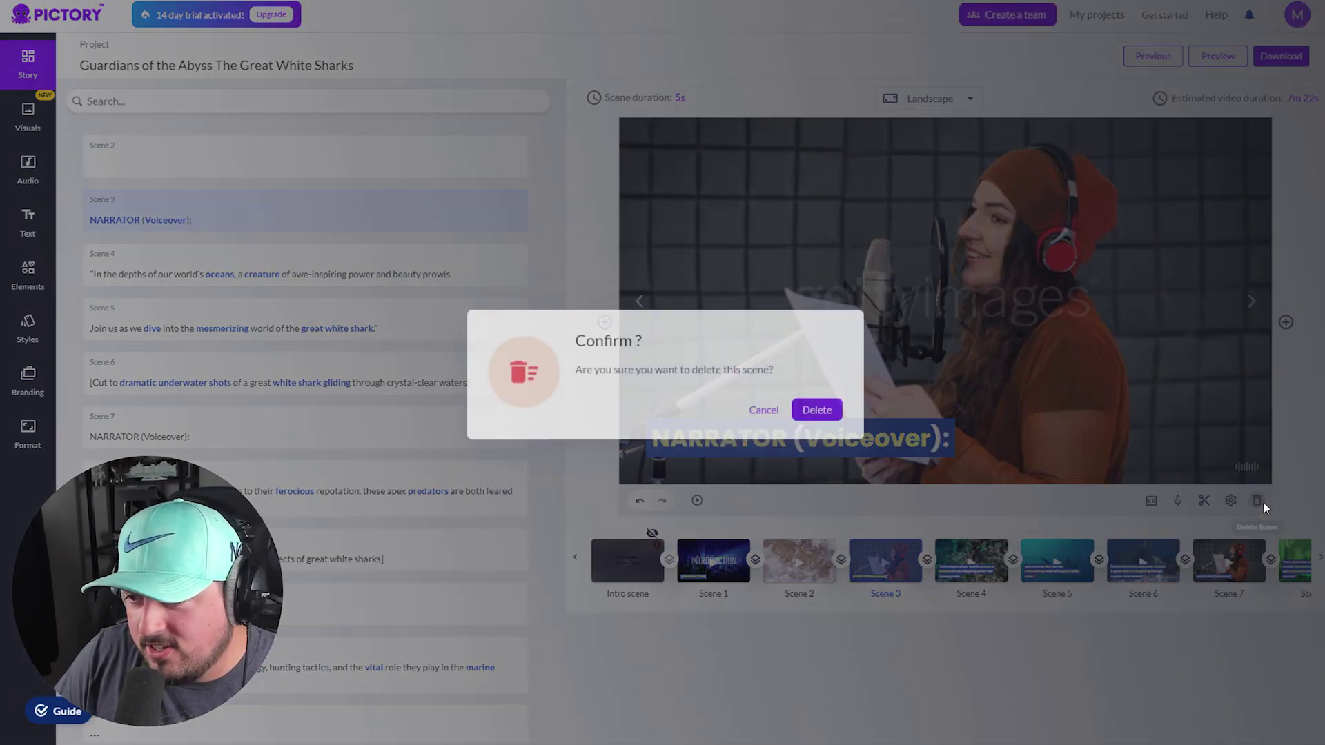
{"action": "left_click", "coordinate": [808, 409]}
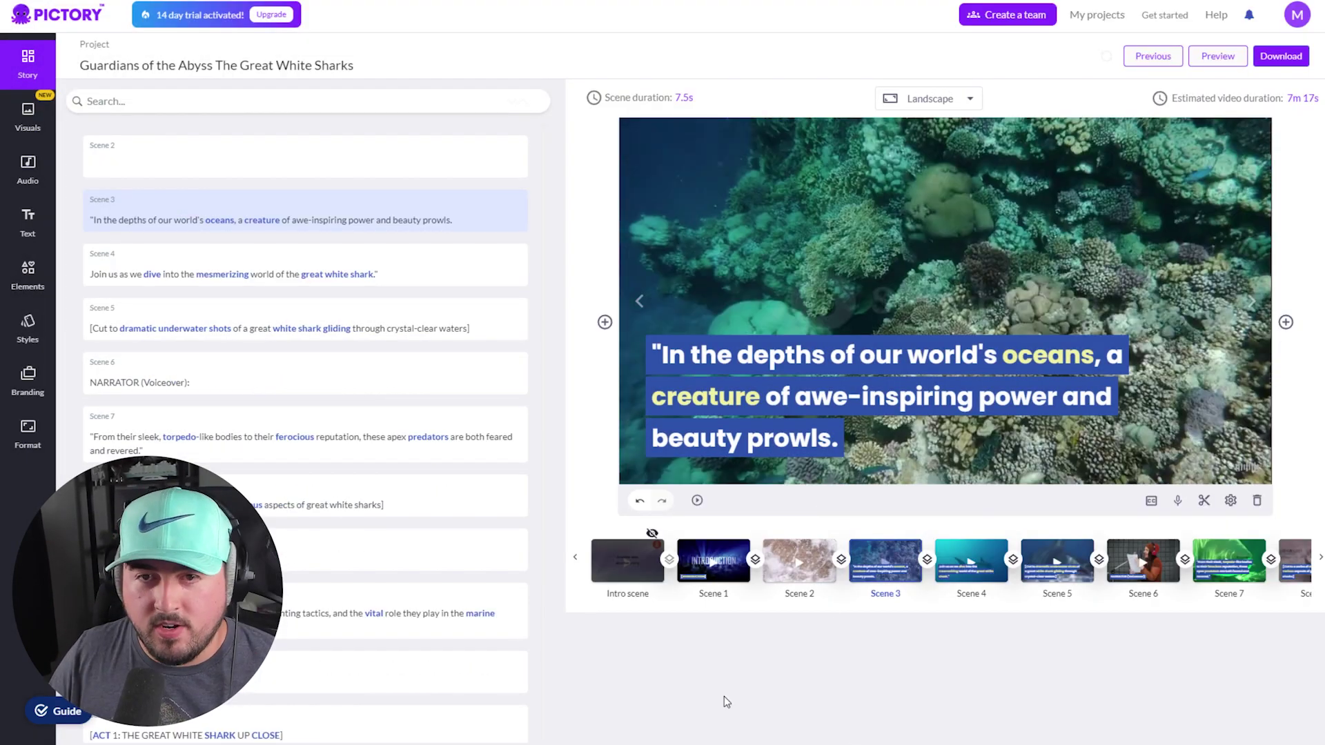
Remove the stray quotation marks from Scenes 3 and 4 and bring up Scene 5
{"action": "left_click", "coordinate": [97, 223]}
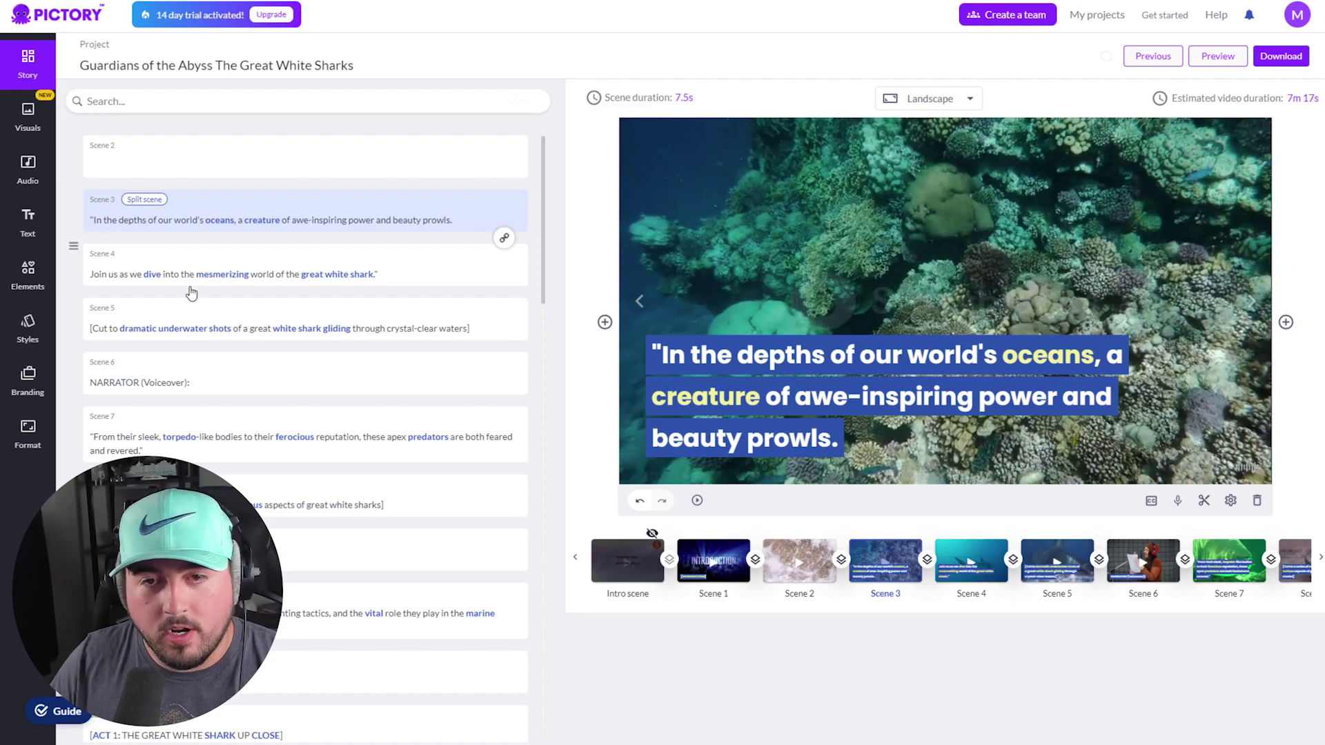
{"action": "key", "text": "Delete"}
{"action": "left_click", "coordinate": [391, 278]}
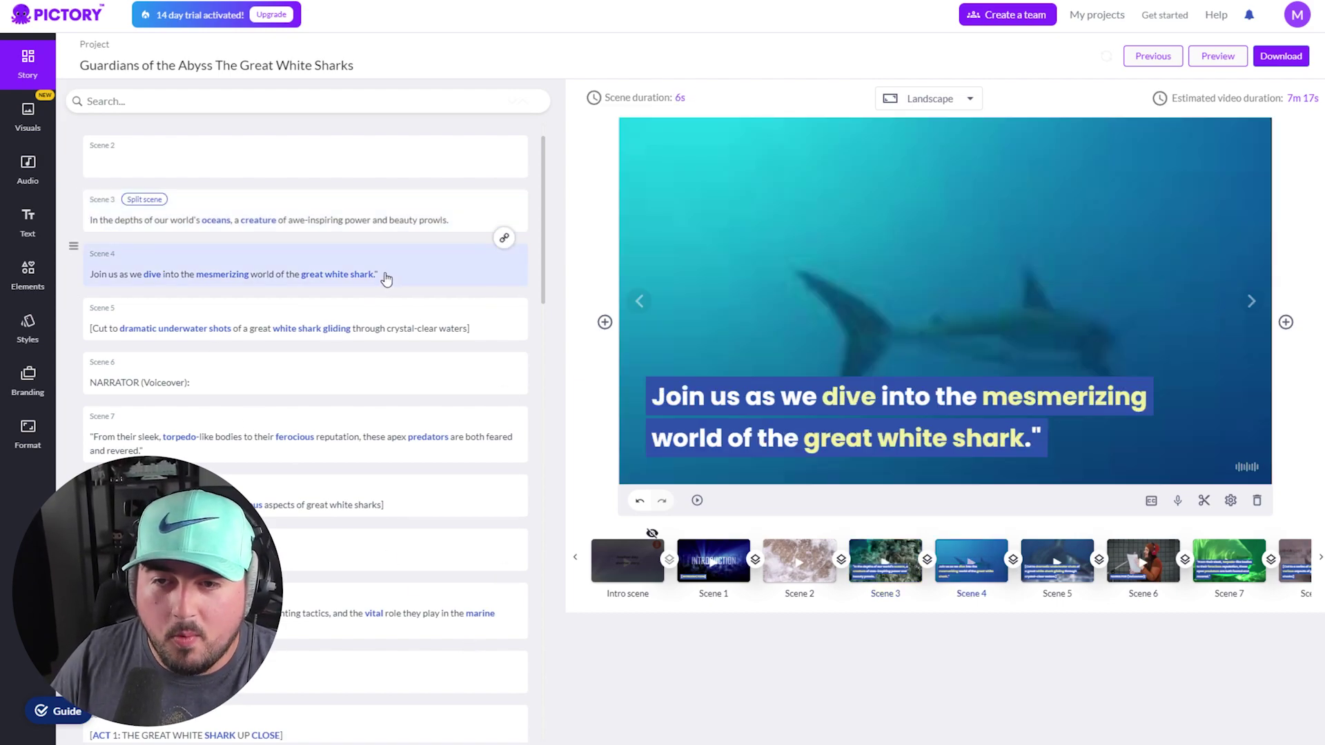
{"action": "left_click", "coordinate": [386, 291]}
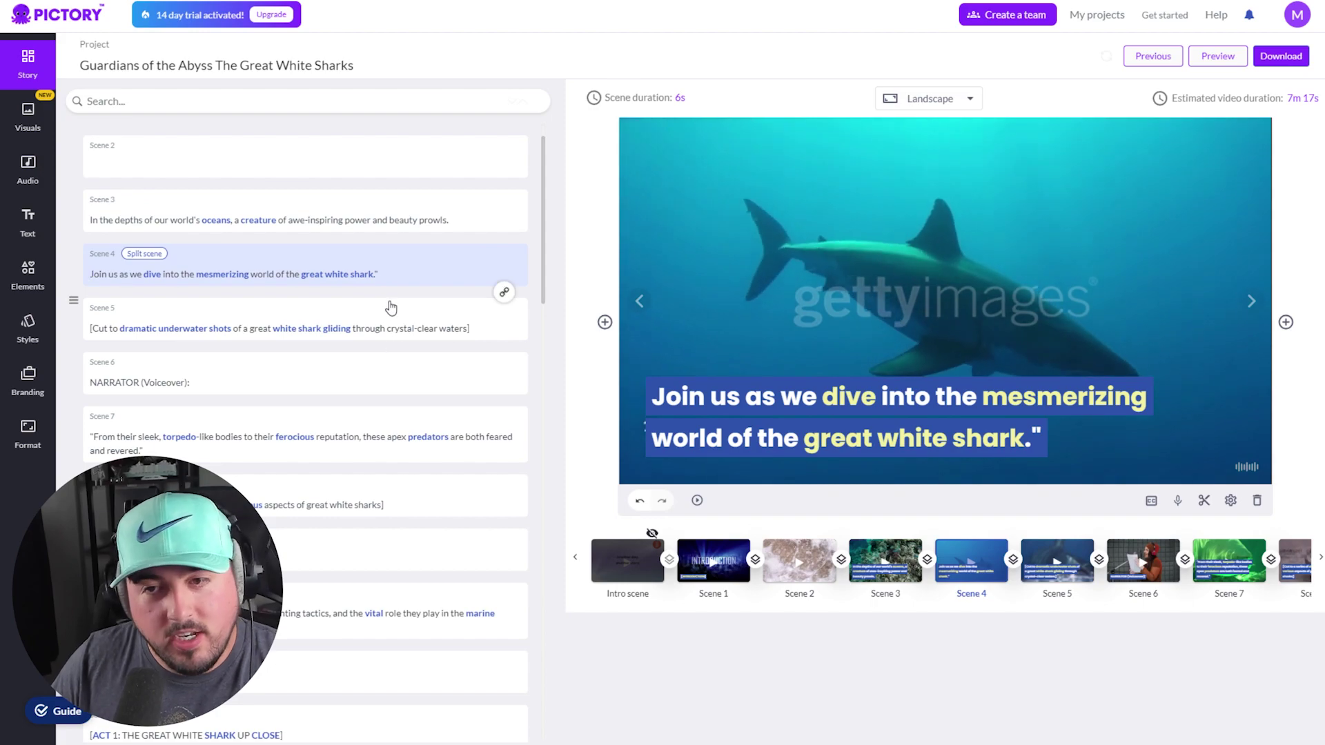
{"action": "key", "text": "BackSpace"}
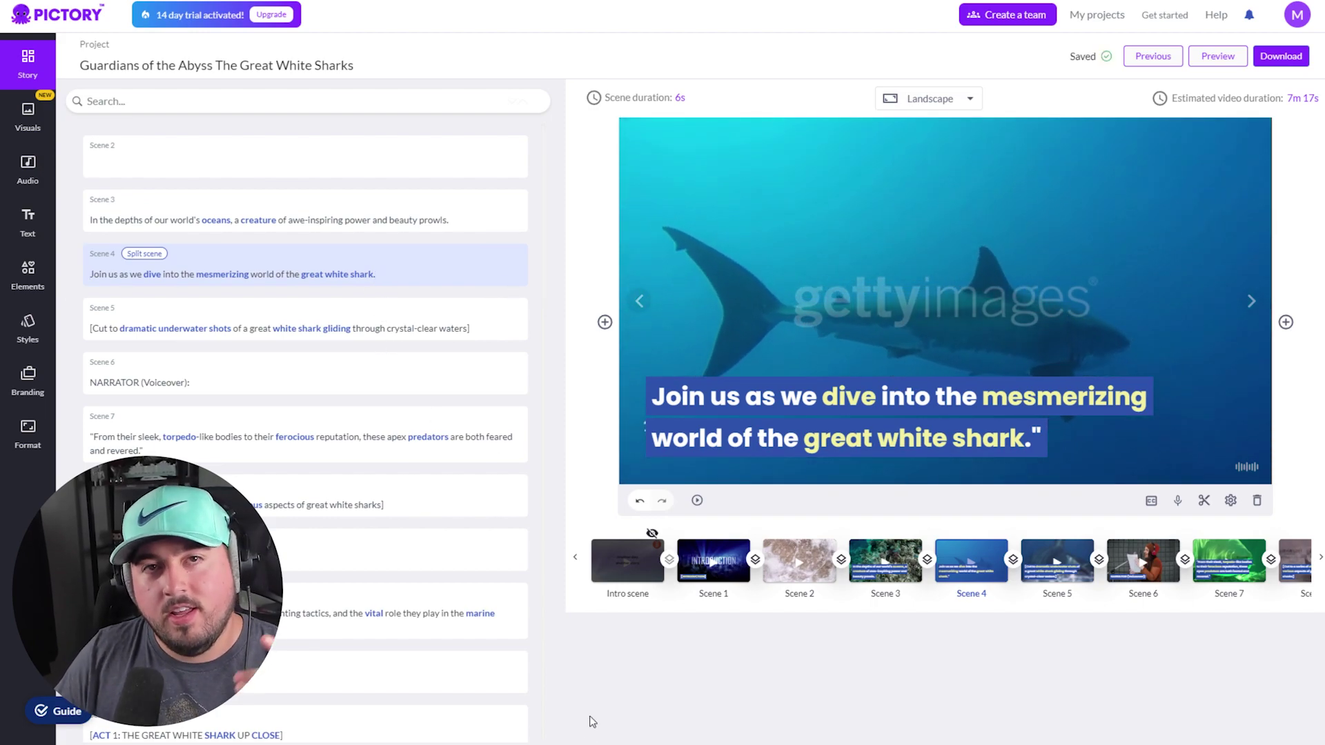
{"action": "left_click", "coordinate": [718, 692]}
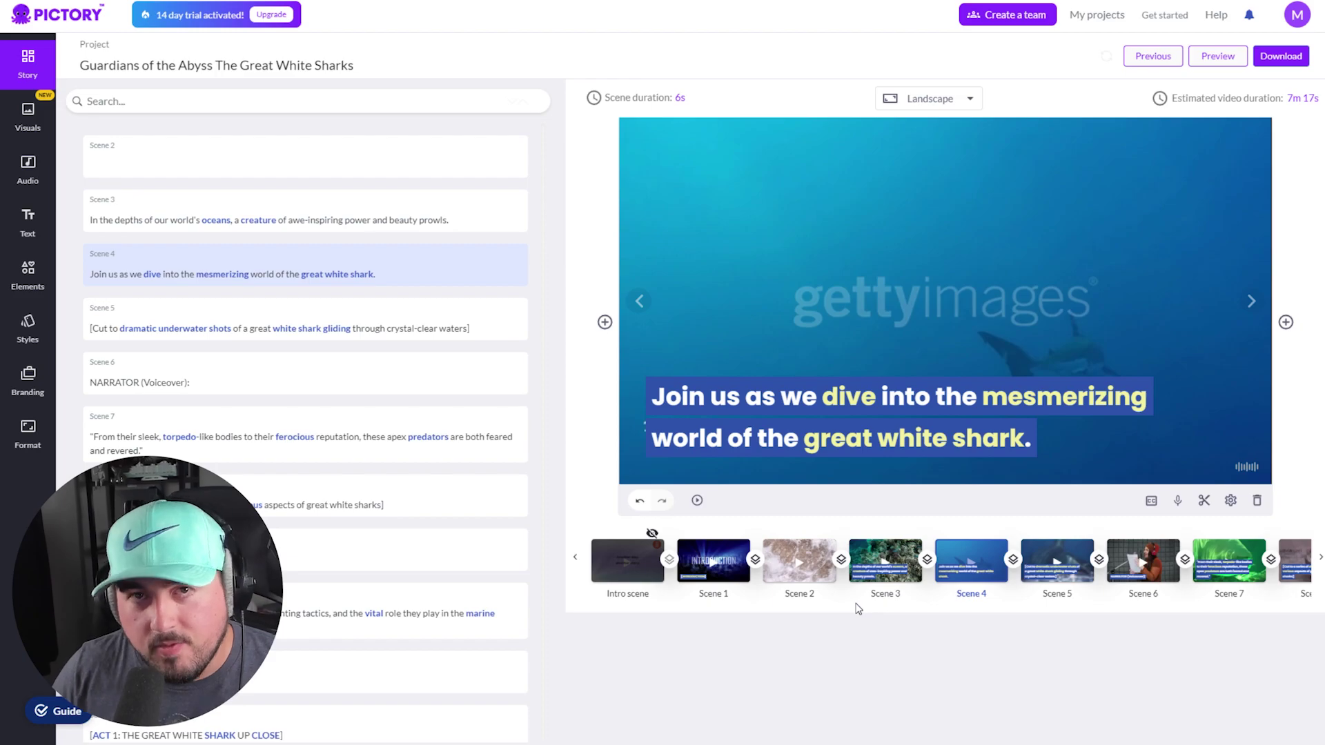
{"action": "left_click", "coordinate": [255, 325]}
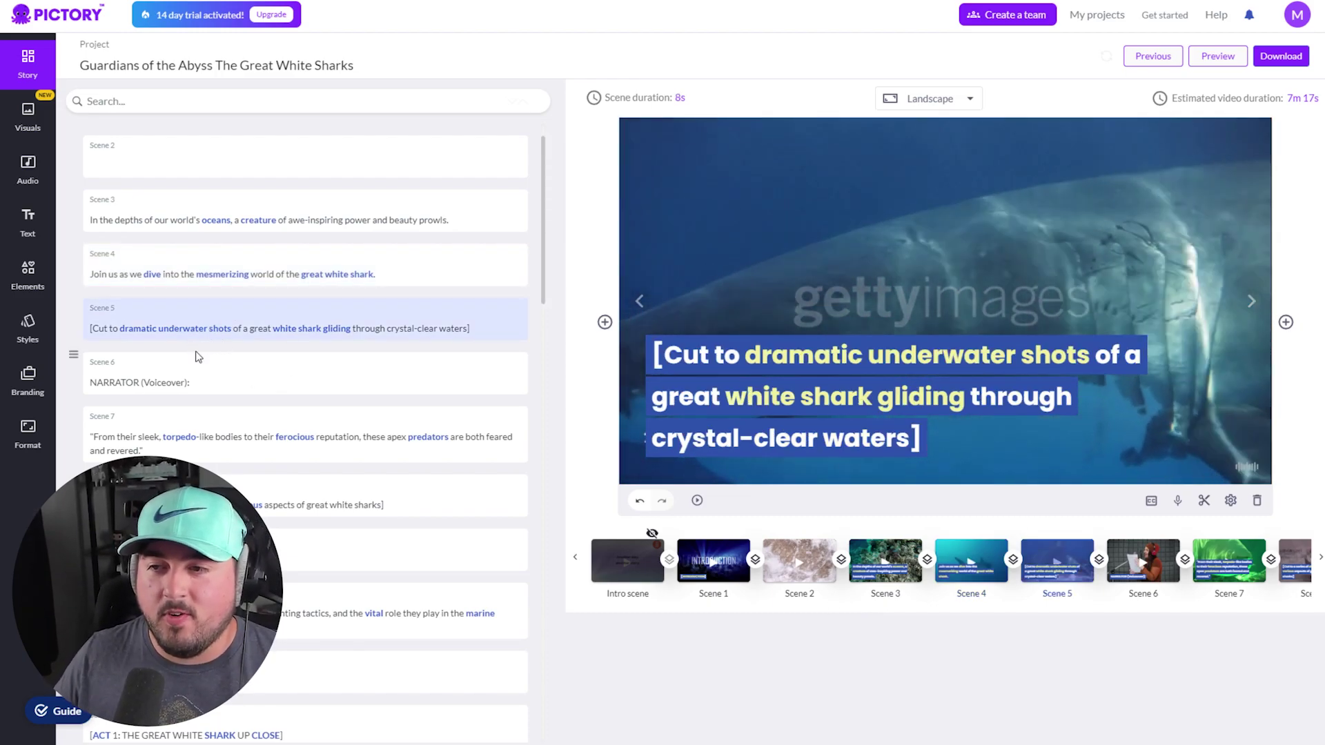
Delete Scene 5's bracketed stage-direction caption and preview the shortened video
{"action": "left_click", "coordinate": [906, 379]}
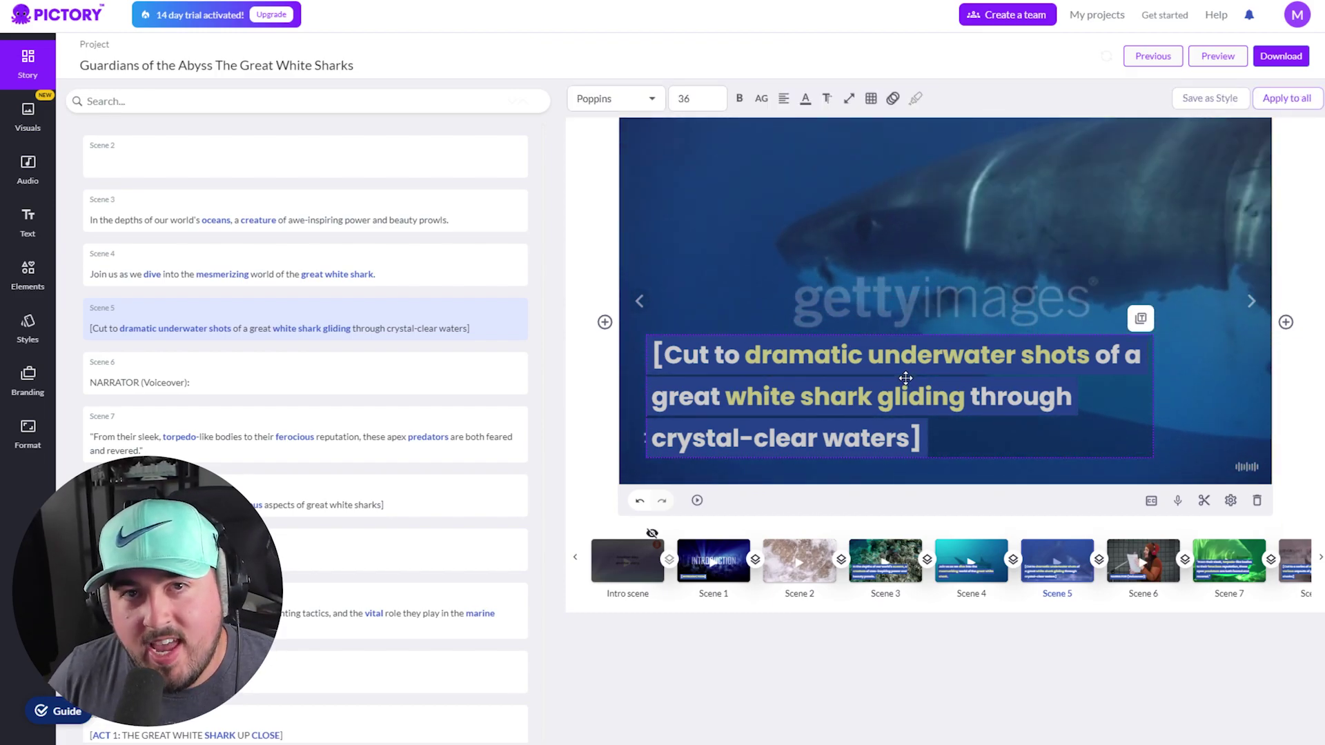
{"action": "key", "text": "Delete"}
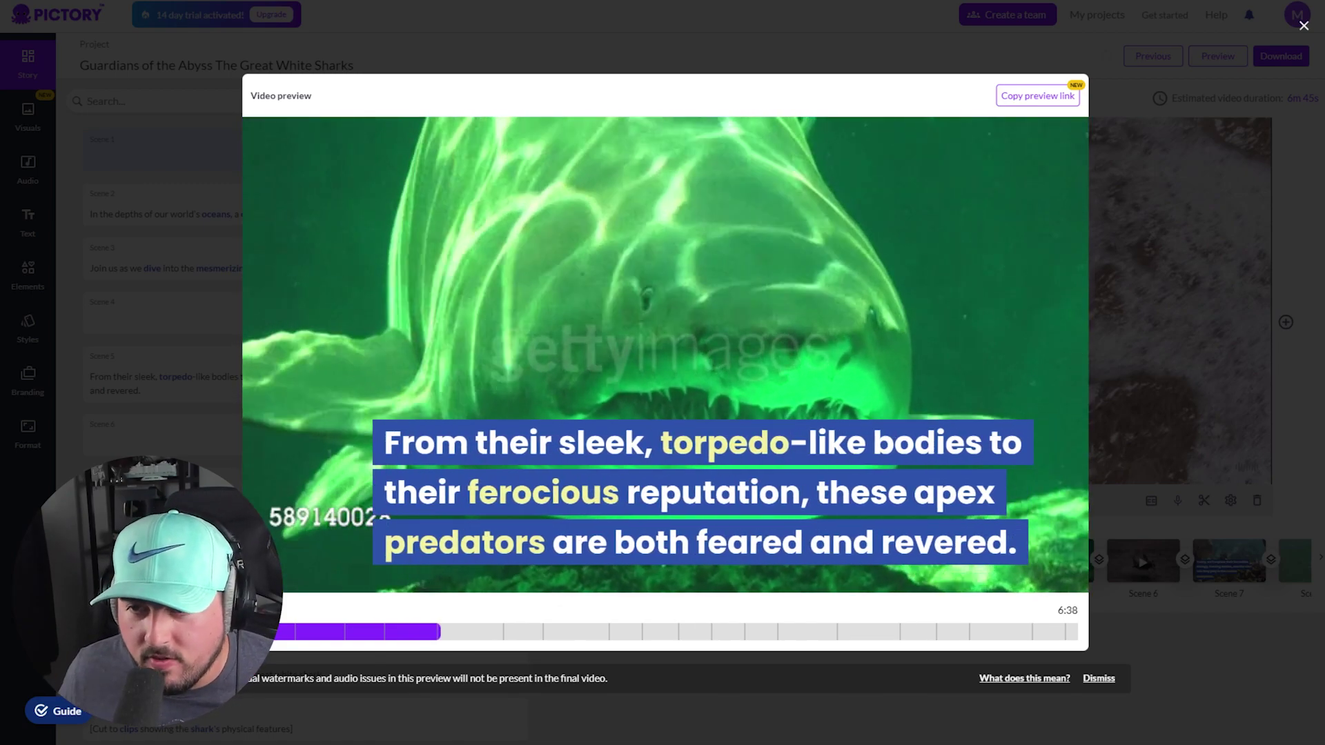
{"action": "key", "text": "Escape"}
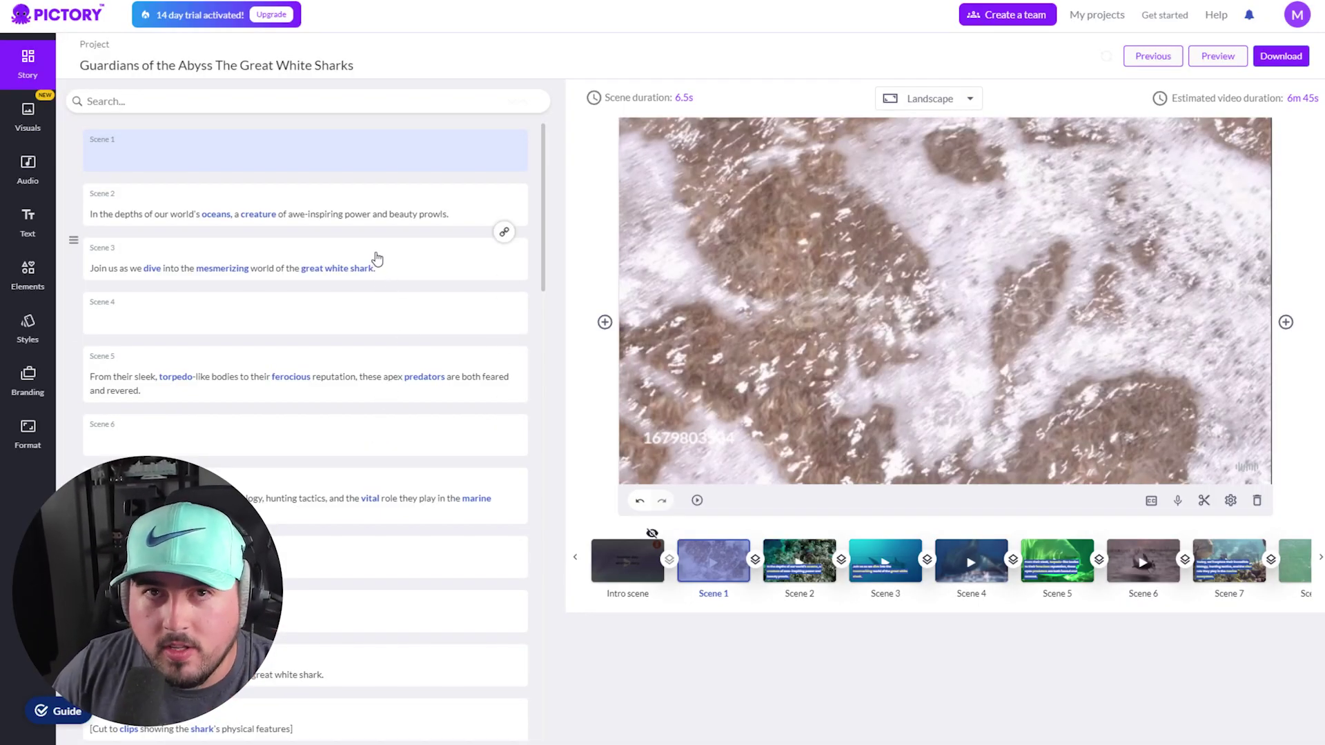
Give Scene 5 the stock clip of a shark fin cutting through dark water
{"action": "left_click", "coordinate": [28, 116]}
{"action": "left_click", "coordinate": [1074, 583]}
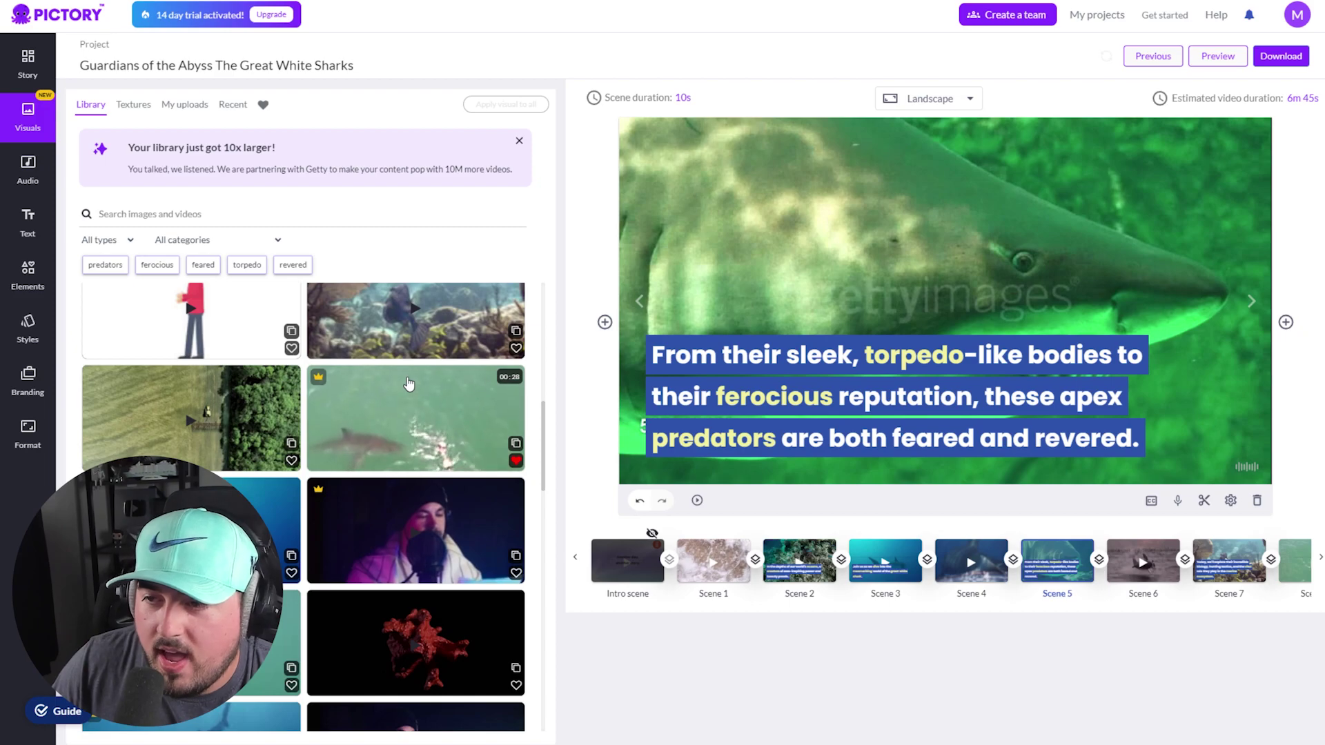
{"action": "left_click", "coordinate": [409, 384]}
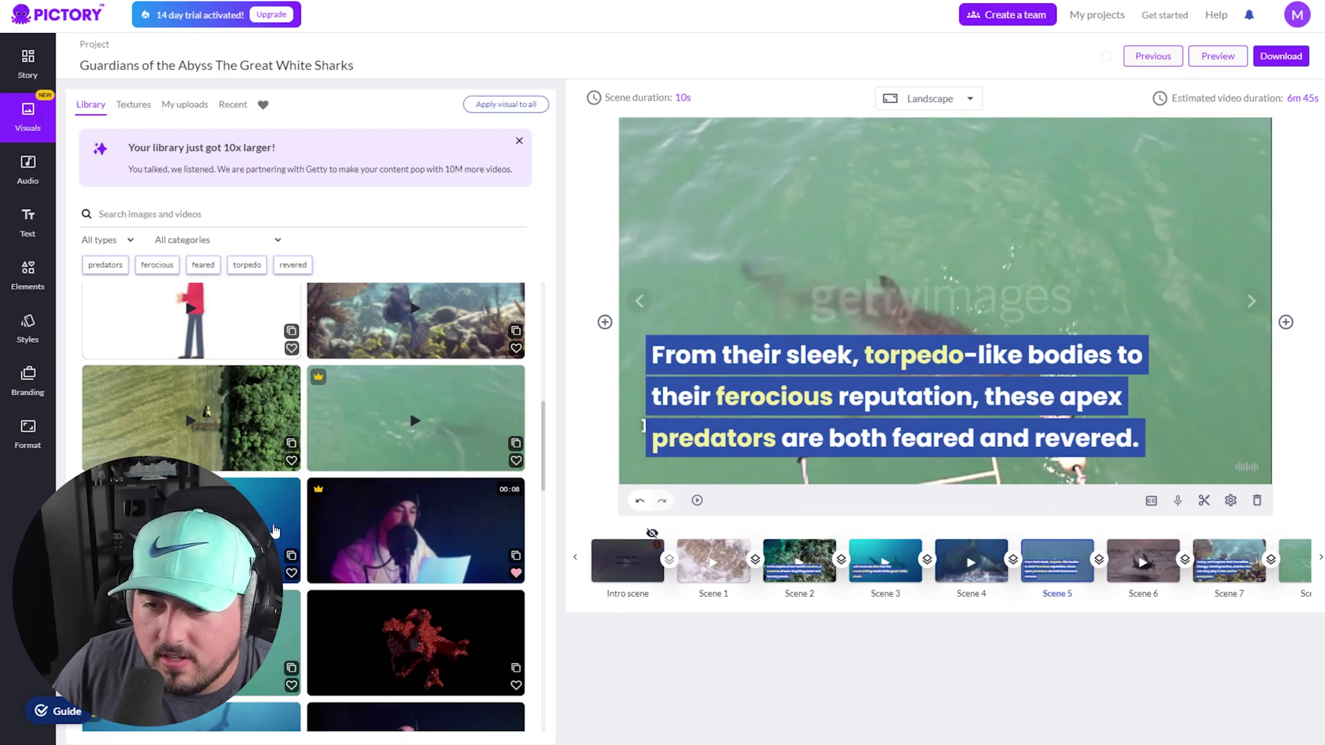
{"action": "scroll", "coordinate": [274, 530], "scroll_direction": "down", "scroll_amount": 5}
{"action": "left_click", "coordinate": [274, 530]}
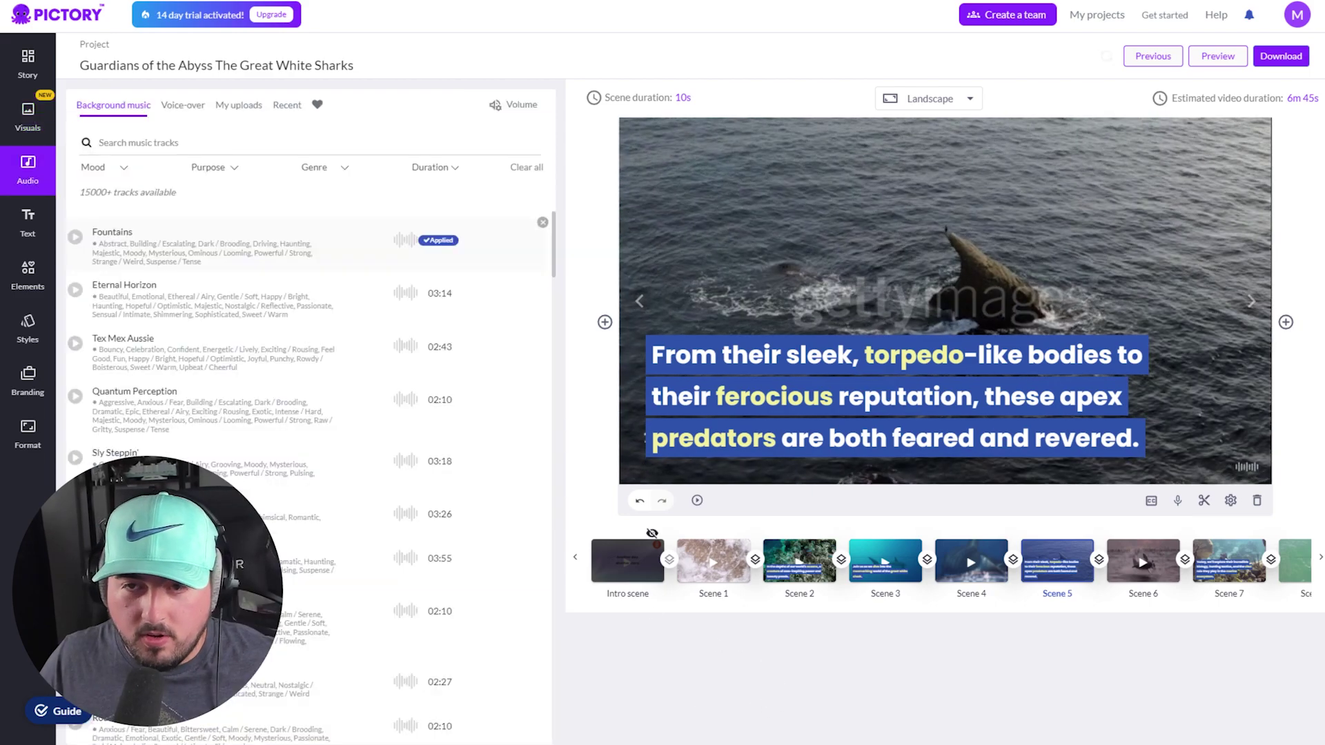
Apply the Tom, male AI voice-over to the narration and preview the result
{"action": "mouse_move", "coordinate": [172, 284]}
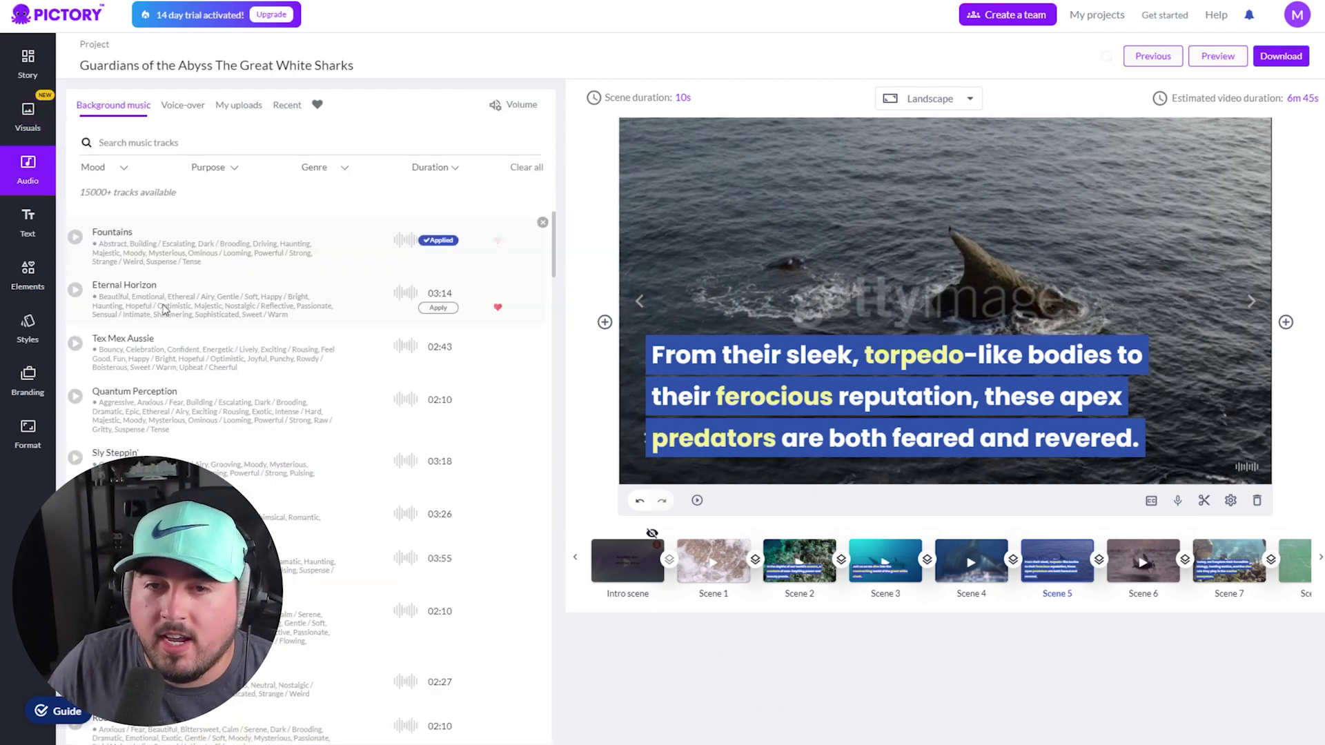
{"action": "scroll", "coordinate": [172, 310], "scroll_direction": "down", "scroll_amount": 2}
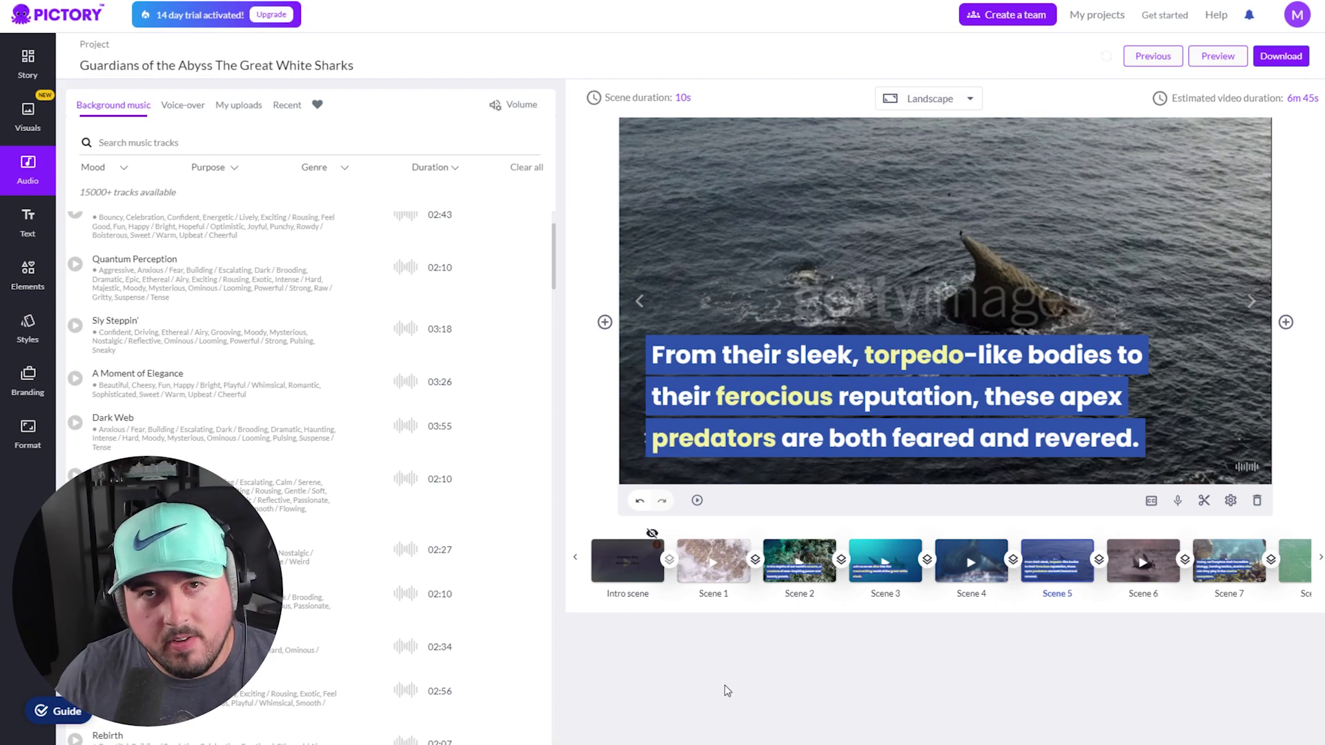
{"action": "left_click", "coordinate": [183, 105]}
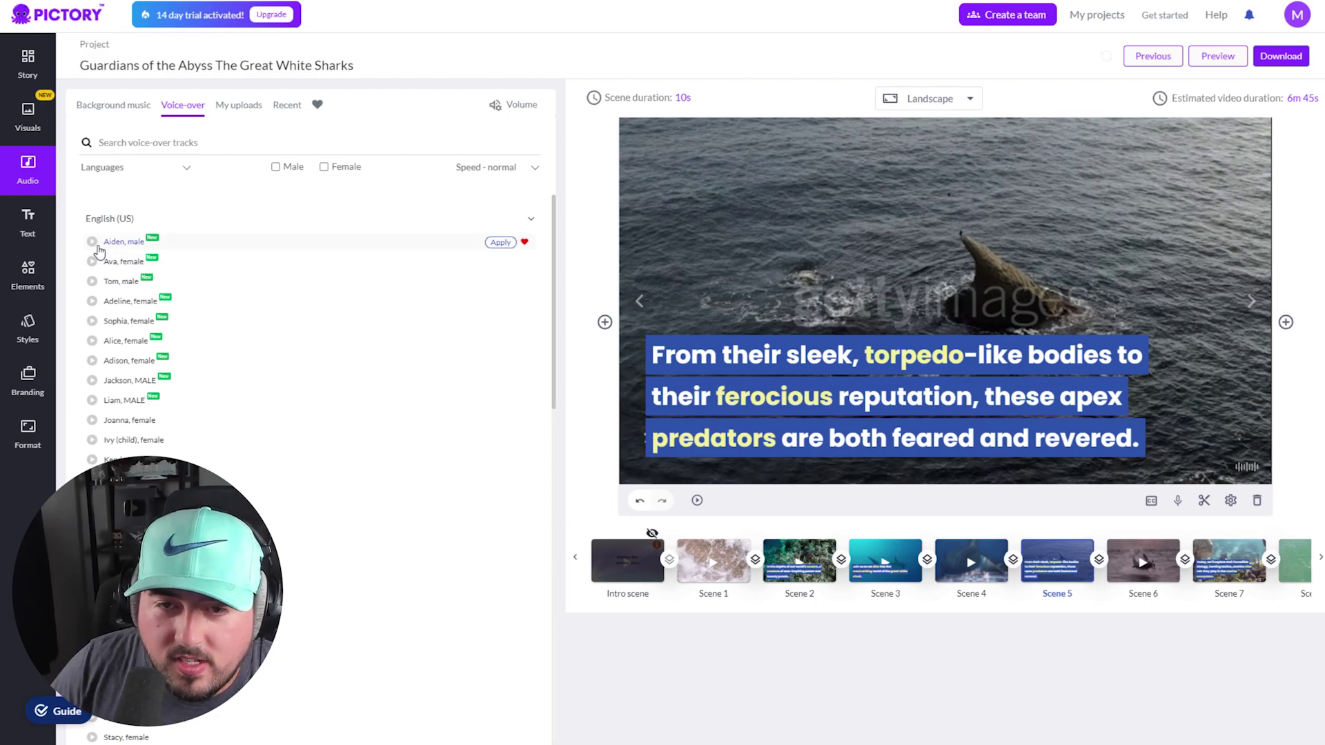
{"action": "left_click", "coordinate": [490, 283]}
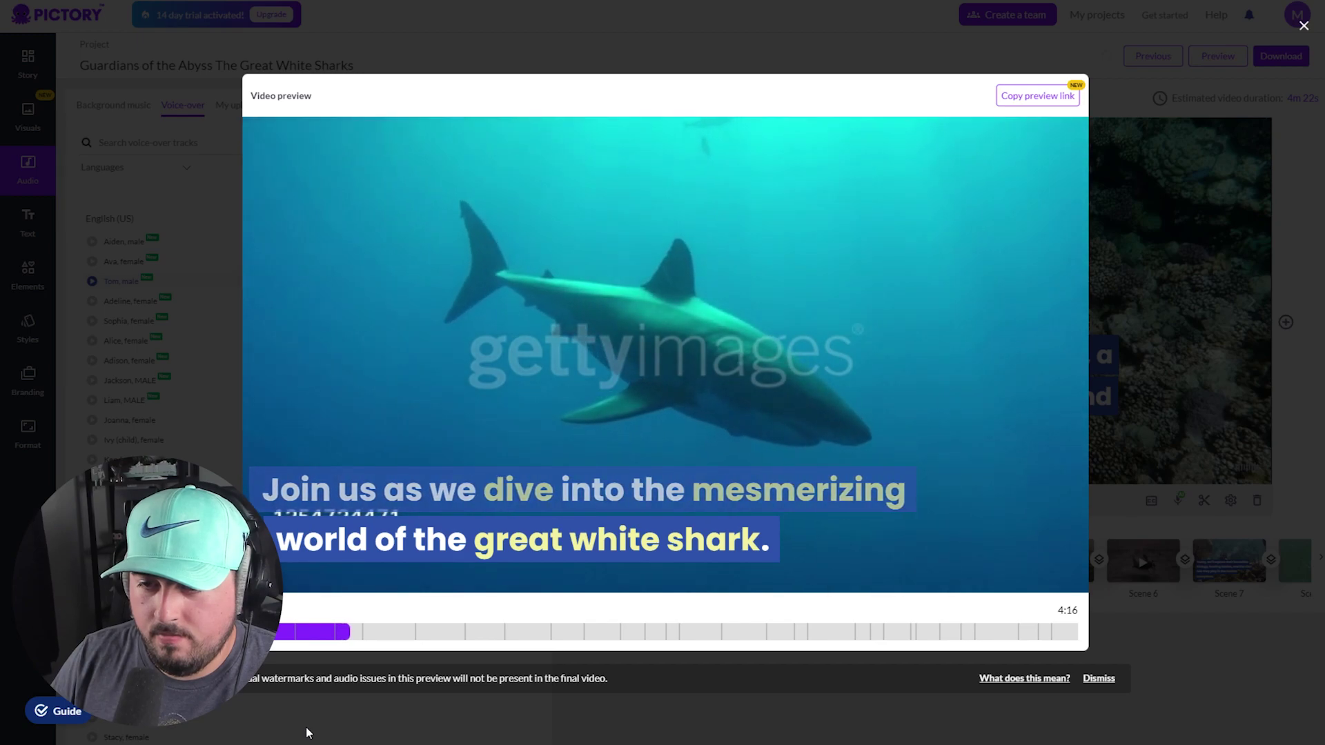
{"action": "left_click", "coordinate": [309, 732]}
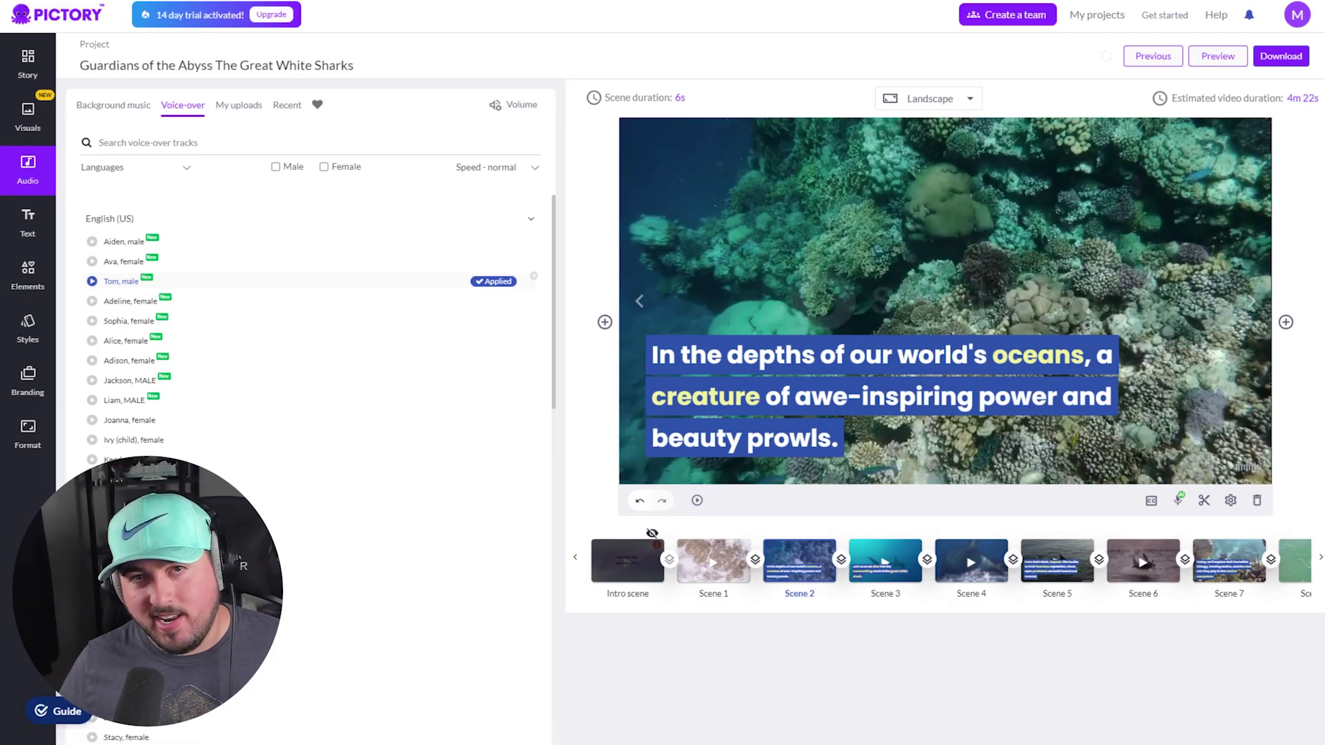
{"action": "left_click", "coordinate": [28, 221]}
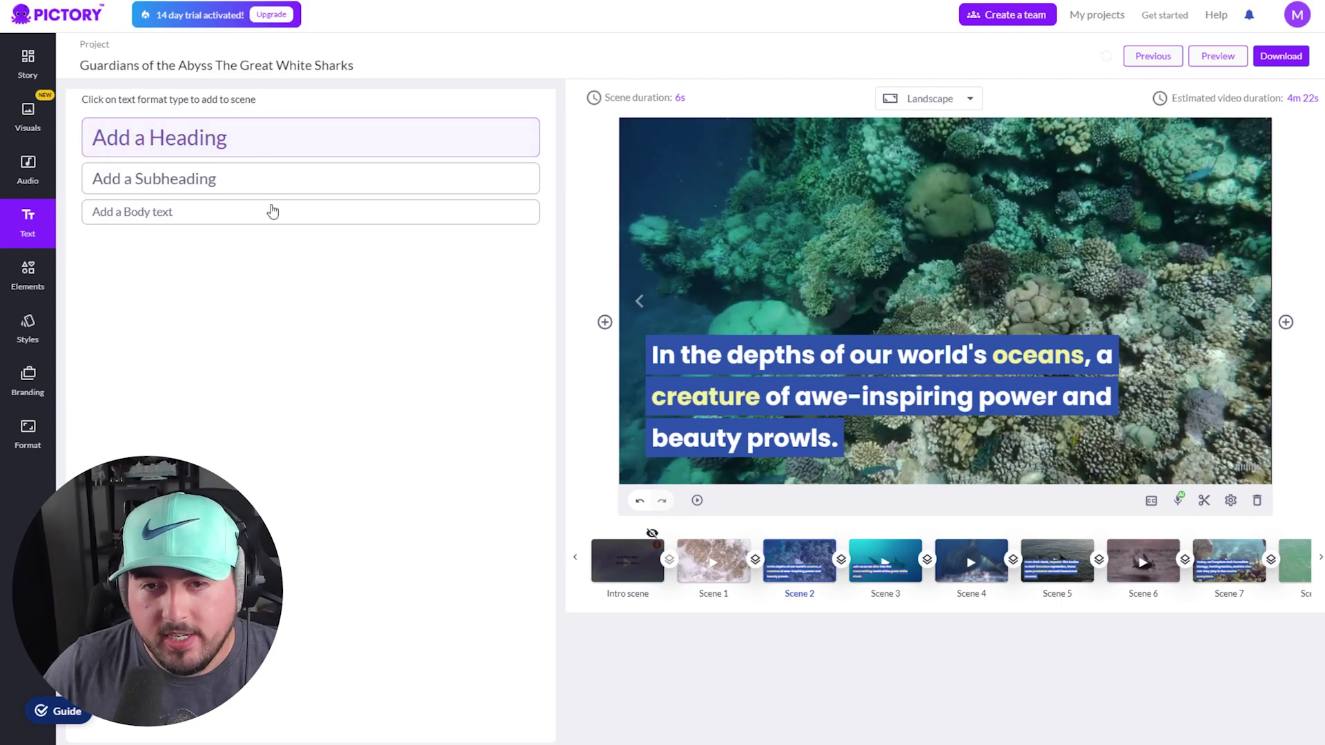
Review the Elements, Branding outro and scene-logo, and Format resolution settings
{"action": "left_click", "coordinate": [27, 274]}
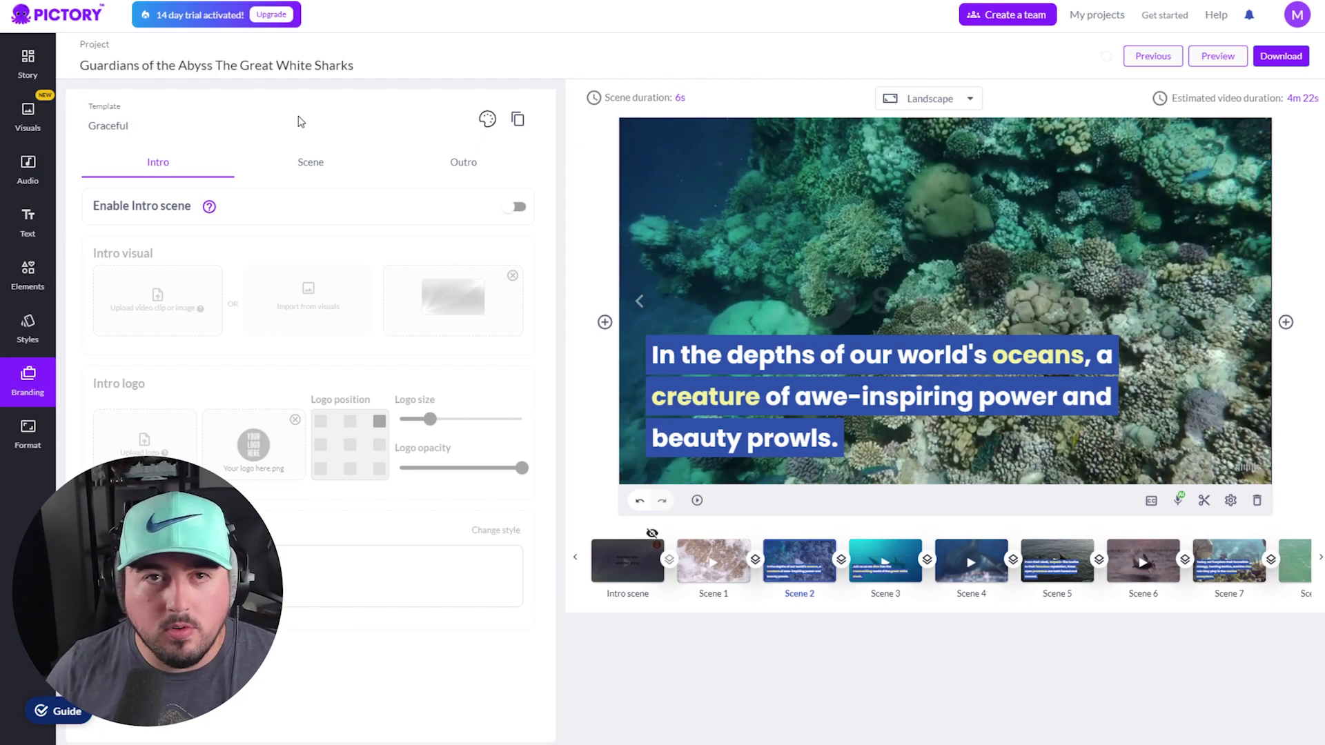
{"action": "left_click", "coordinate": [464, 166]}
{"action": "left_click", "coordinate": [307, 169]}
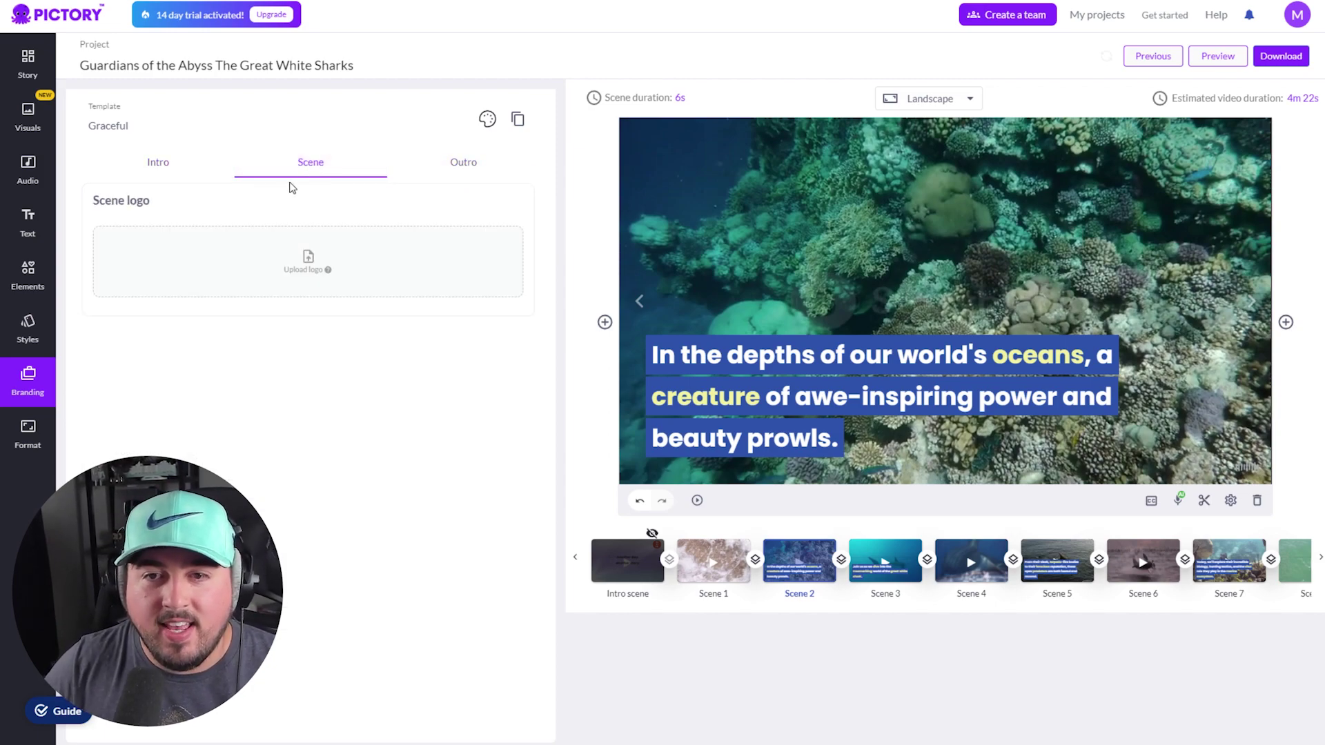
{"action": "left_click", "coordinate": [27, 434]}
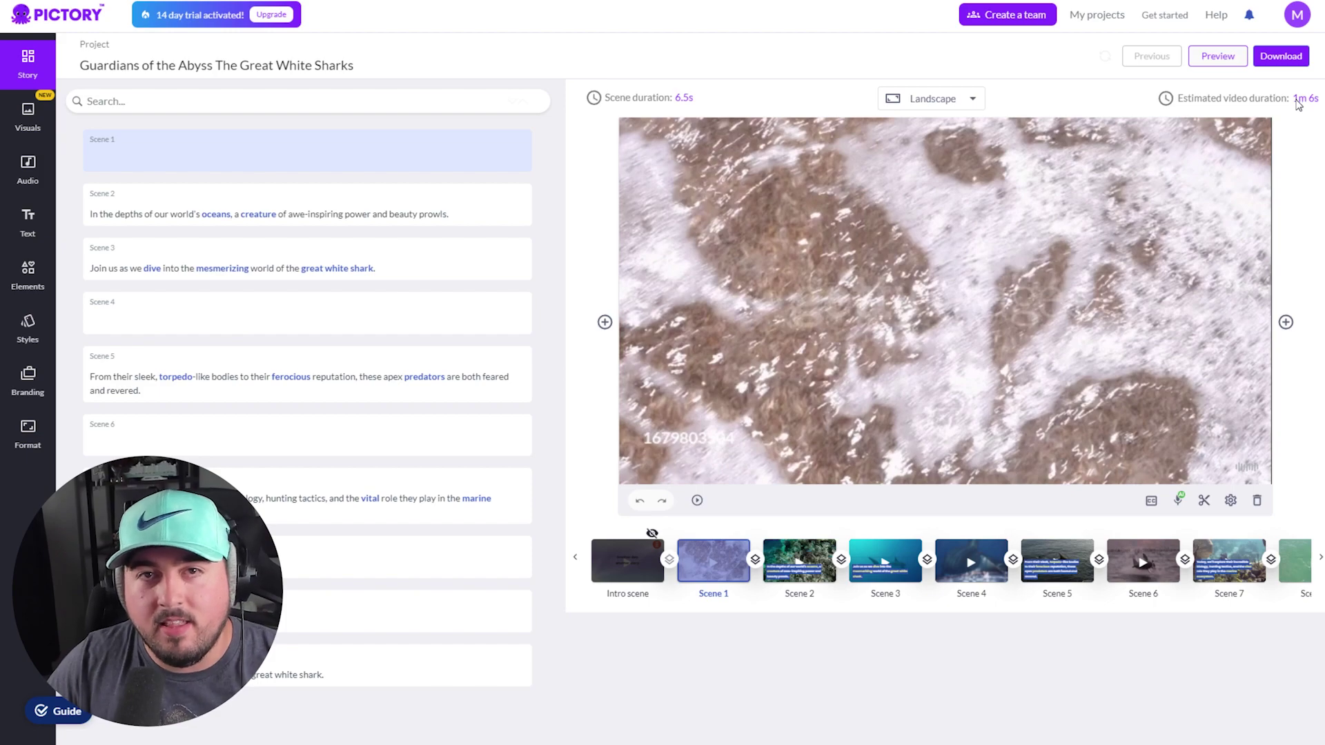
Render the shark project as a video file from the Download menu
{"action": "left_click", "coordinate": [1297, 57]}
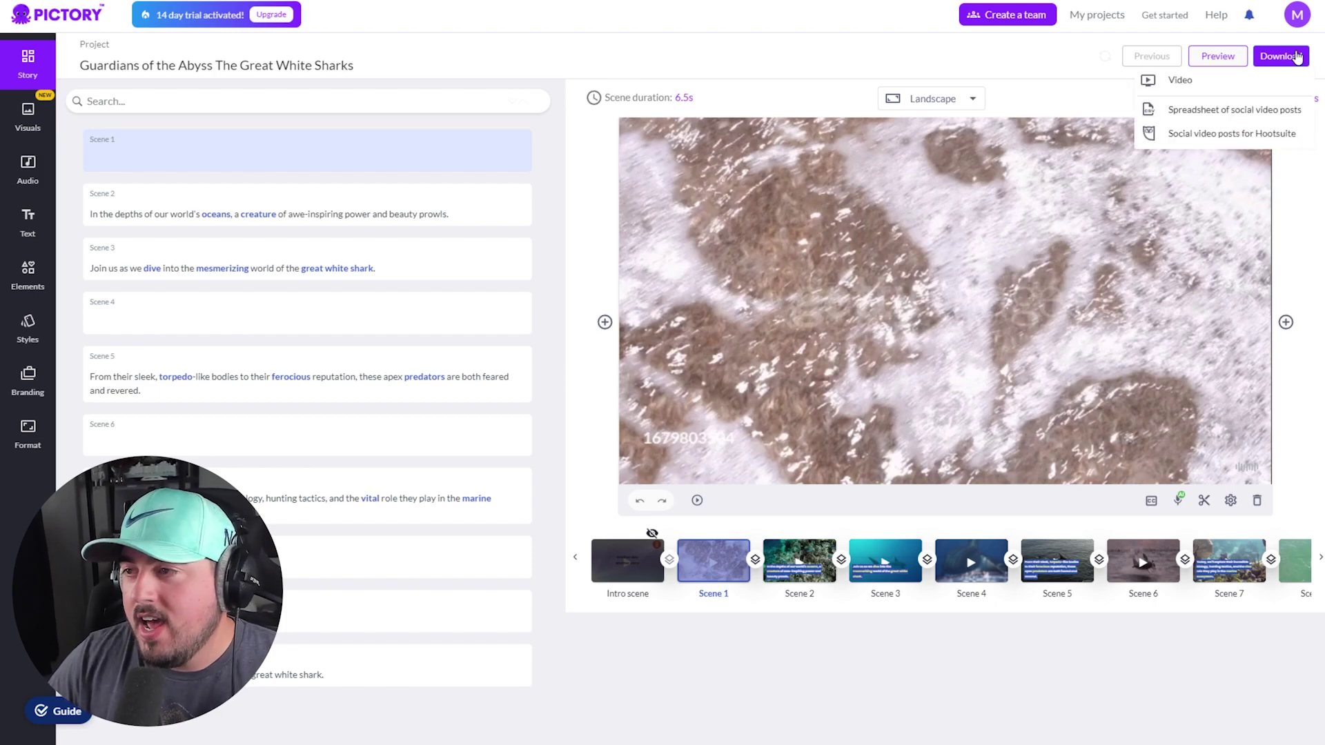
{"action": "left_click", "coordinate": [1181, 80]}
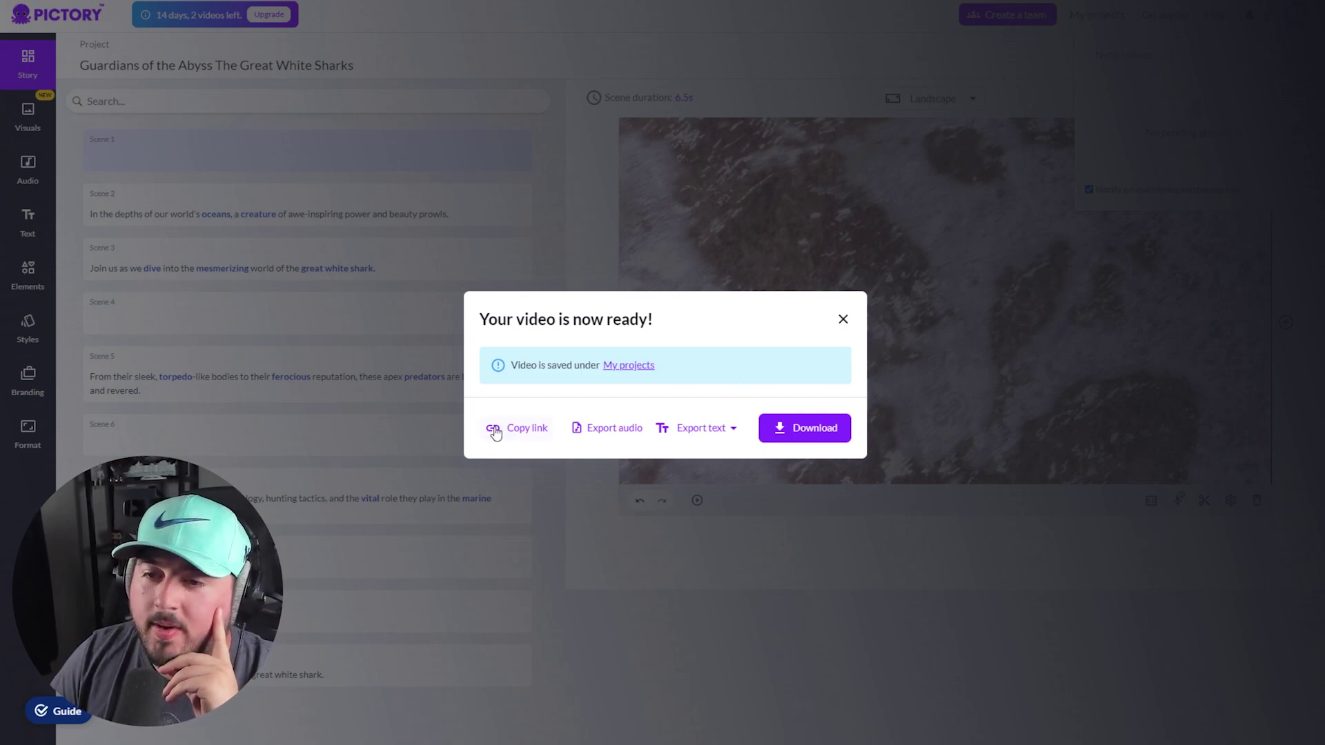
Check the transcript export formats, then download the finished shark video
{"action": "left_click", "coordinate": [744, 431]}
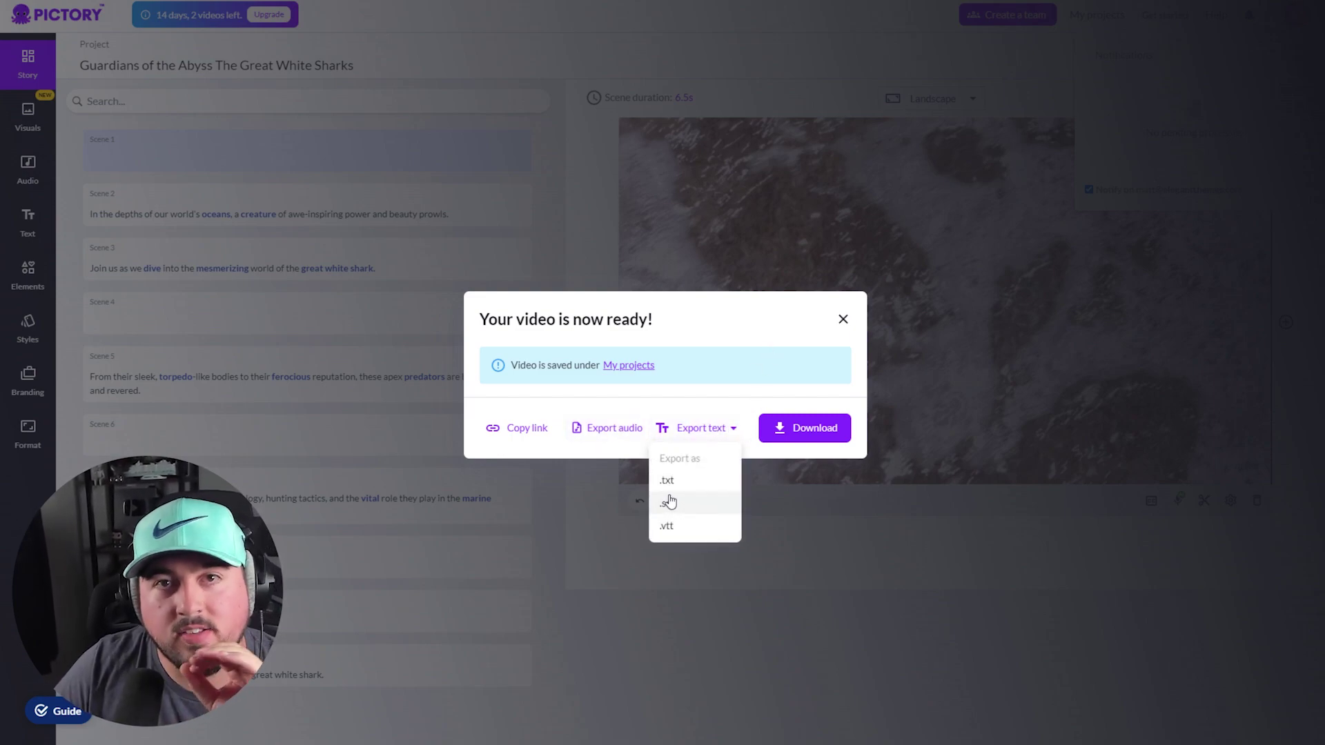
{"action": "left_click", "coordinate": [765, 364]}
{"action": "left_click", "coordinate": [803, 433]}
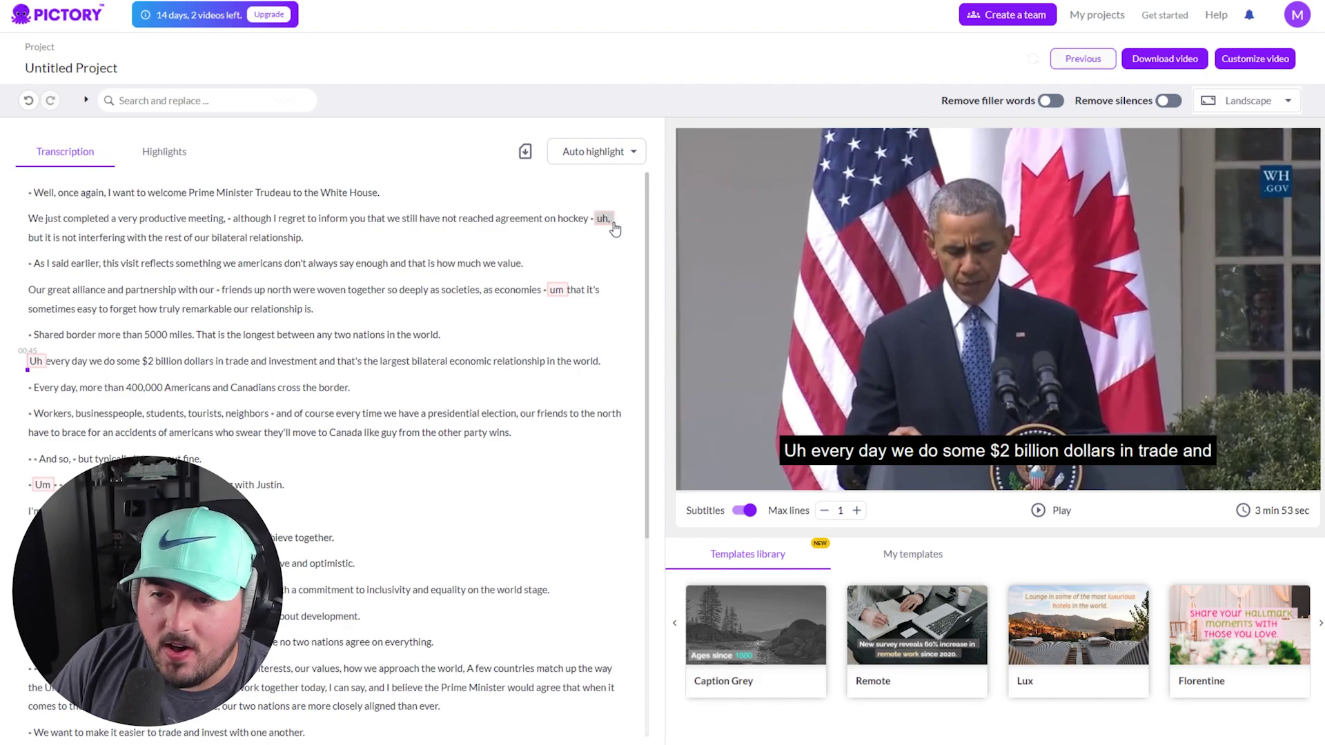
Remove all filler words and silences longer than 2 secs, trimming the video to 3 min 43 sec
{"action": "scroll", "coordinate": [131, 450], "scroll_direction": "down", "scroll_amount": 5}
{"action": "scroll", "coordinate": [131, 449], "scroll_direction": "up", "scroll_amount": 5}
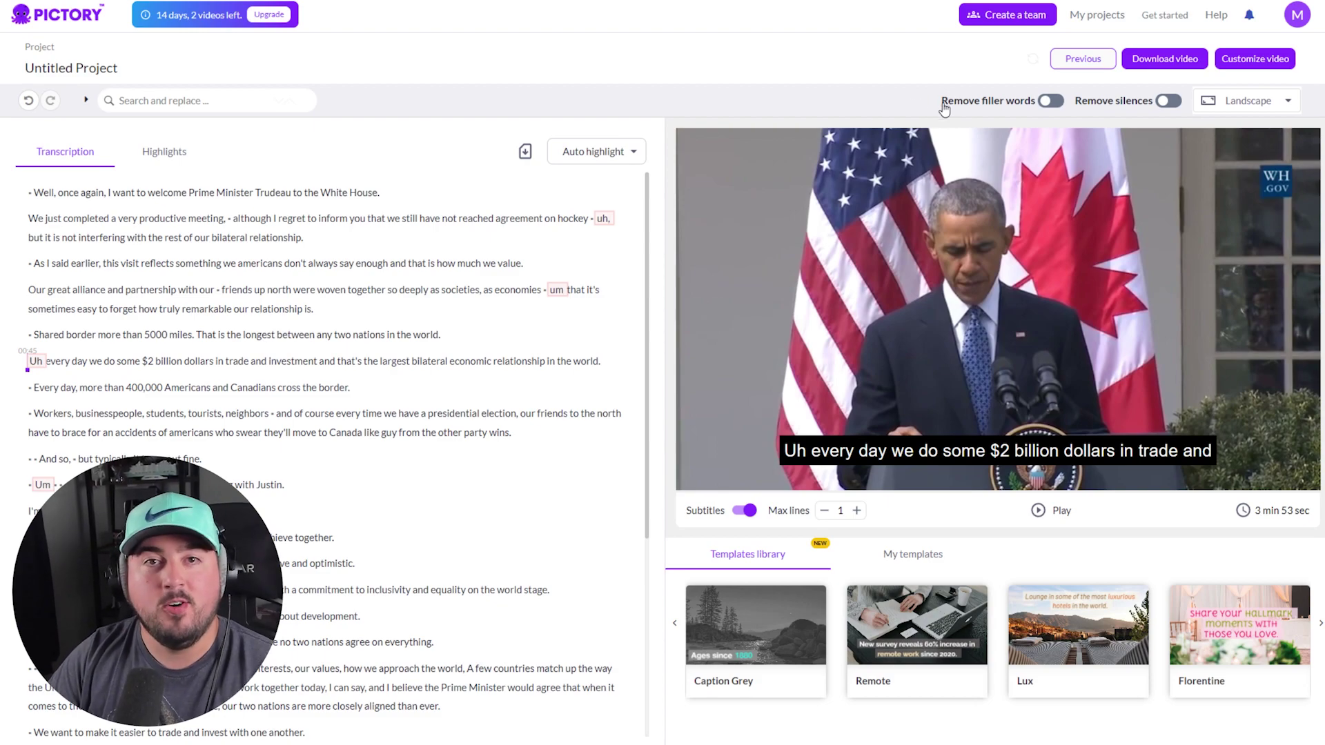
{"action": "left_click", "coordinate": [1055, 101]}
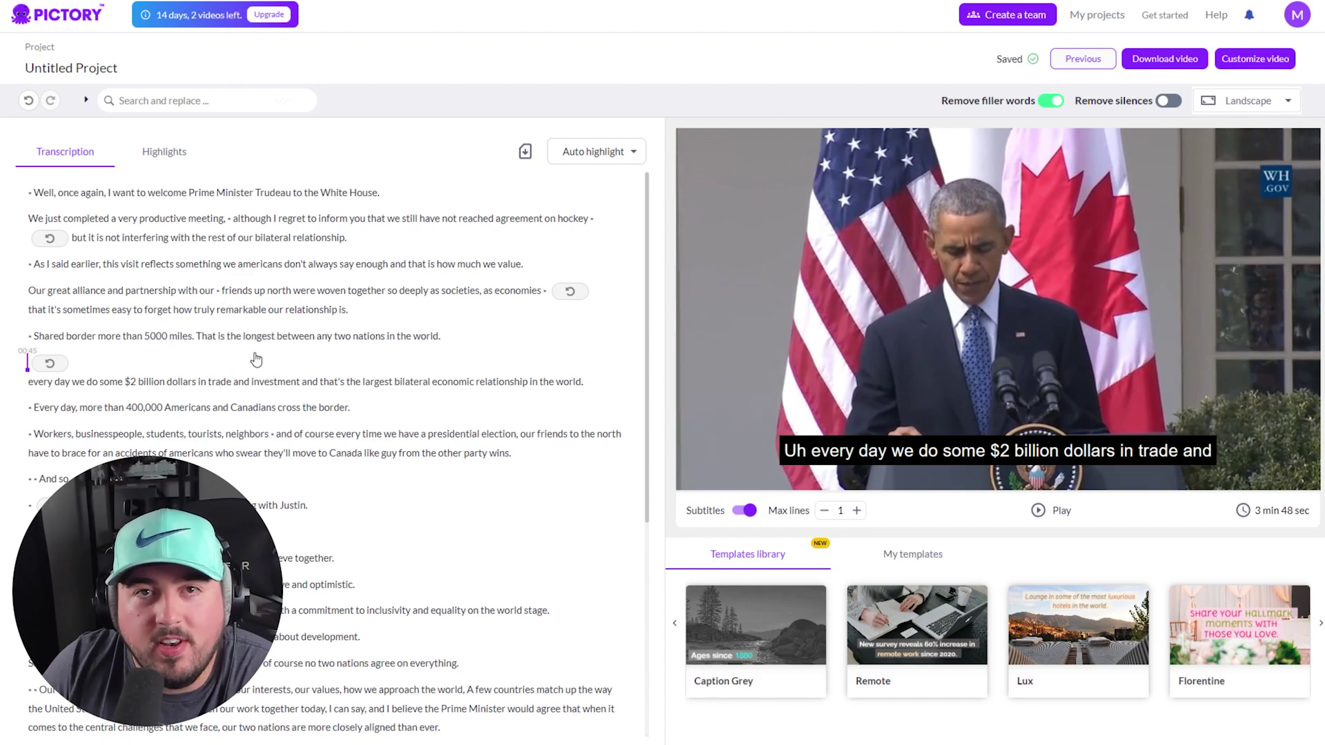
{"action": "left_click", "coordinate": [1171, 102]}
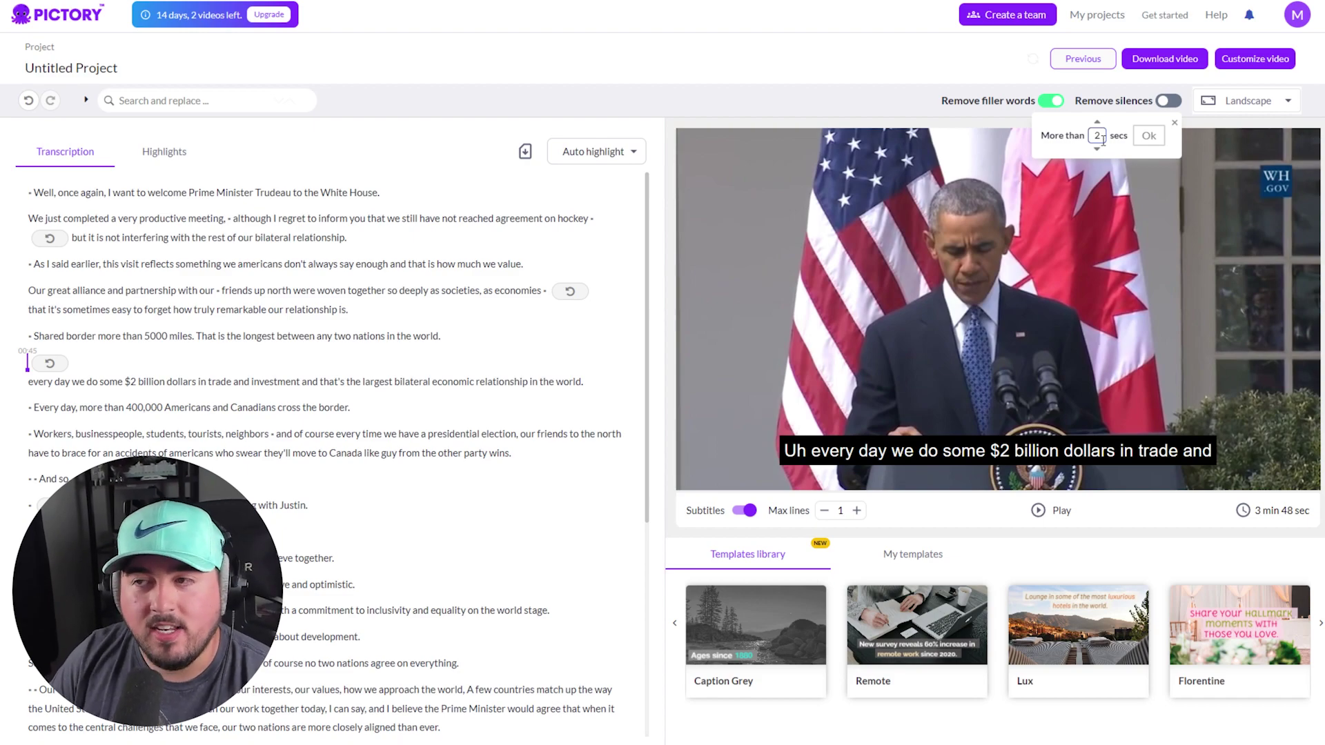
{"action": "left_click", "coordinate": [1149, 135]}
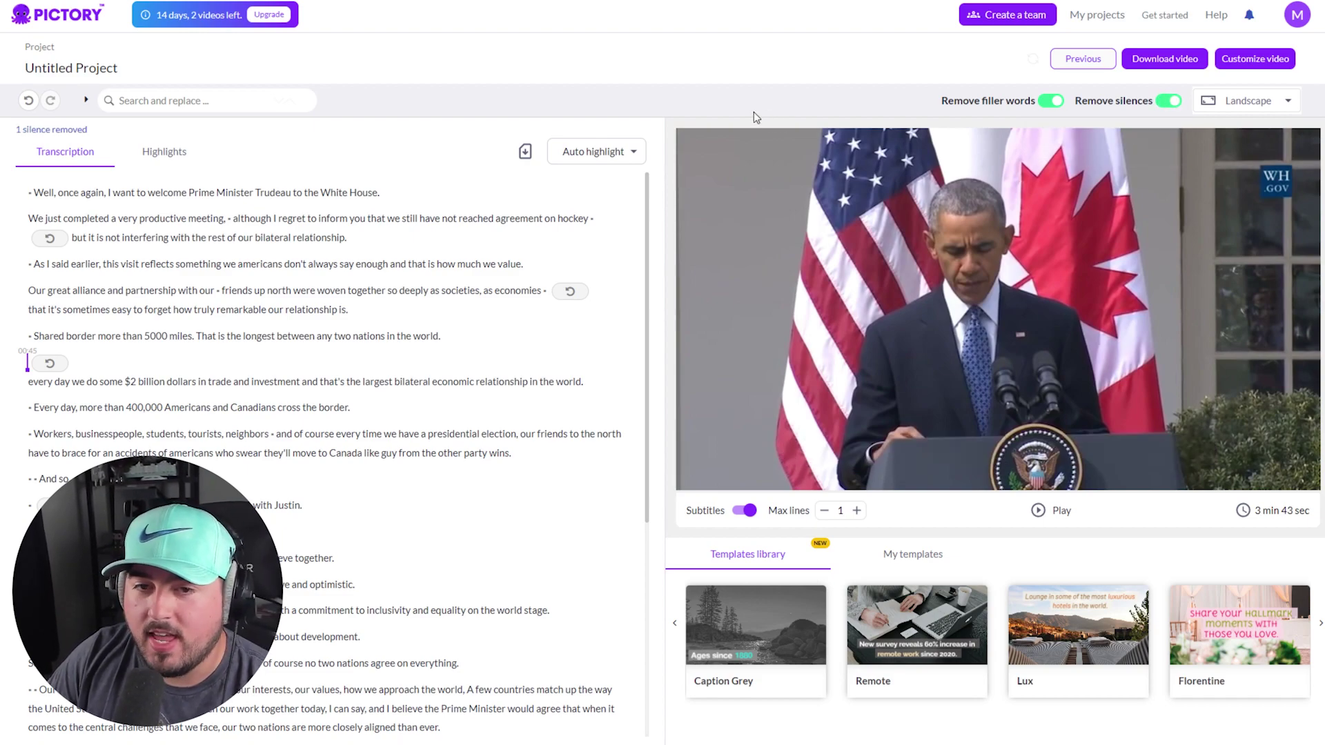
{"action": "scroll", "coordinate": [281, 414], "scroll_direction": "down", "scroll_amount": 3}
{"action": "scroll", "coordinate": [347, 432], "scroll_direction": "up", "scroll_amount": 3}
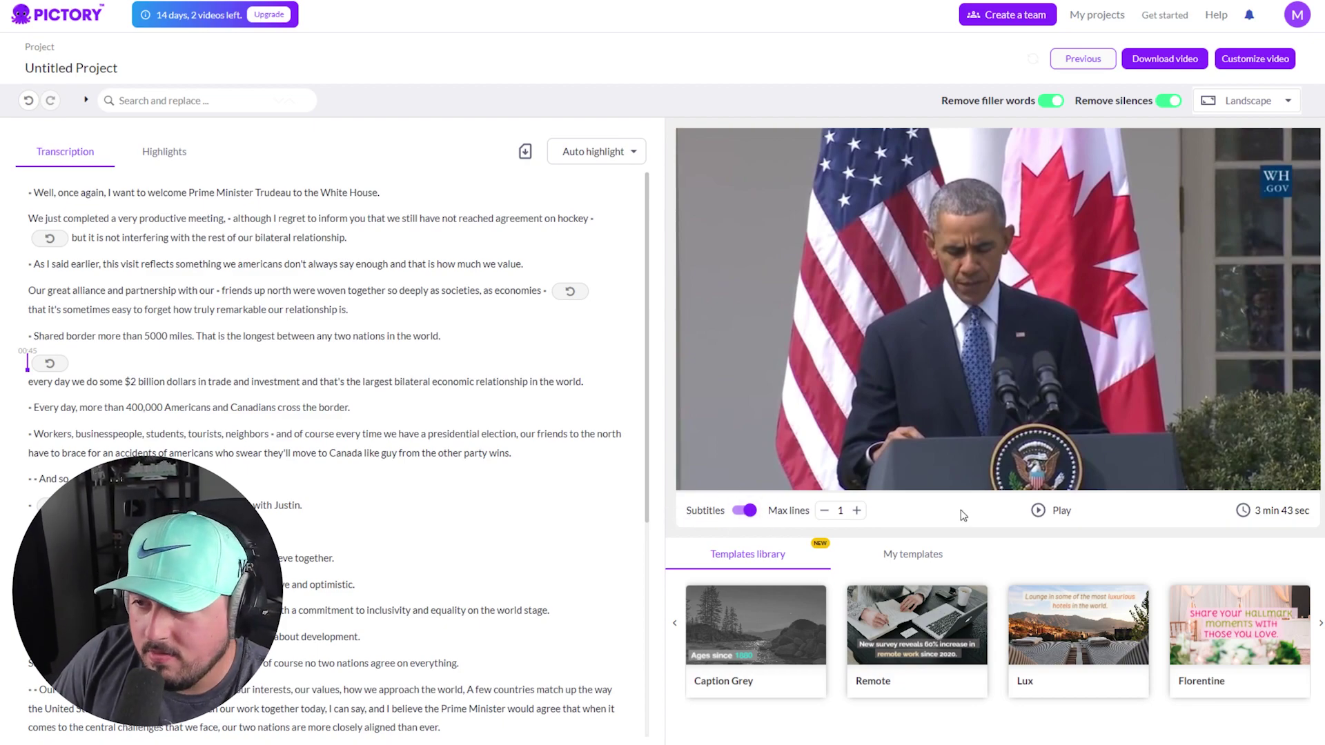
Play the preview and jump through transcript lines to find the 'cross the border' passage
{"action": "left_click", "coordinate": [1036, 516]}
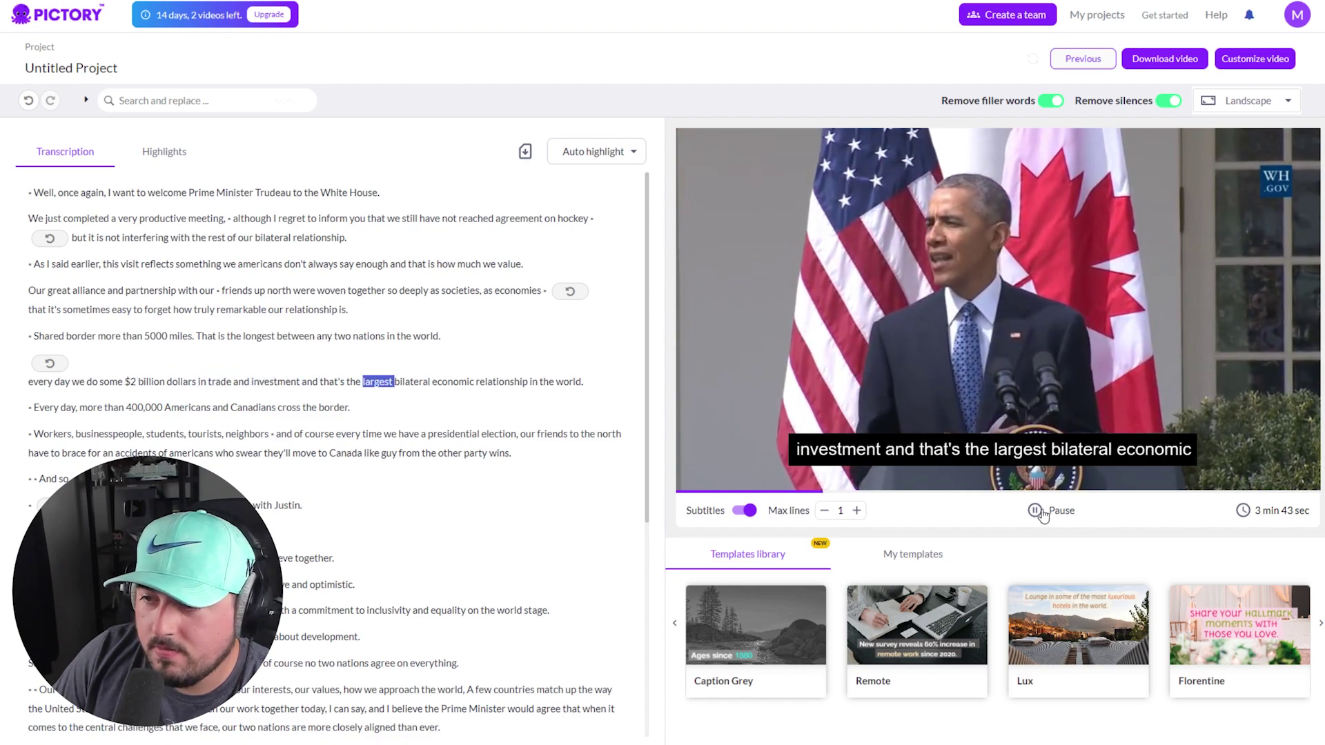
{"action": "left_click", "coordinate": [1036, 511]}
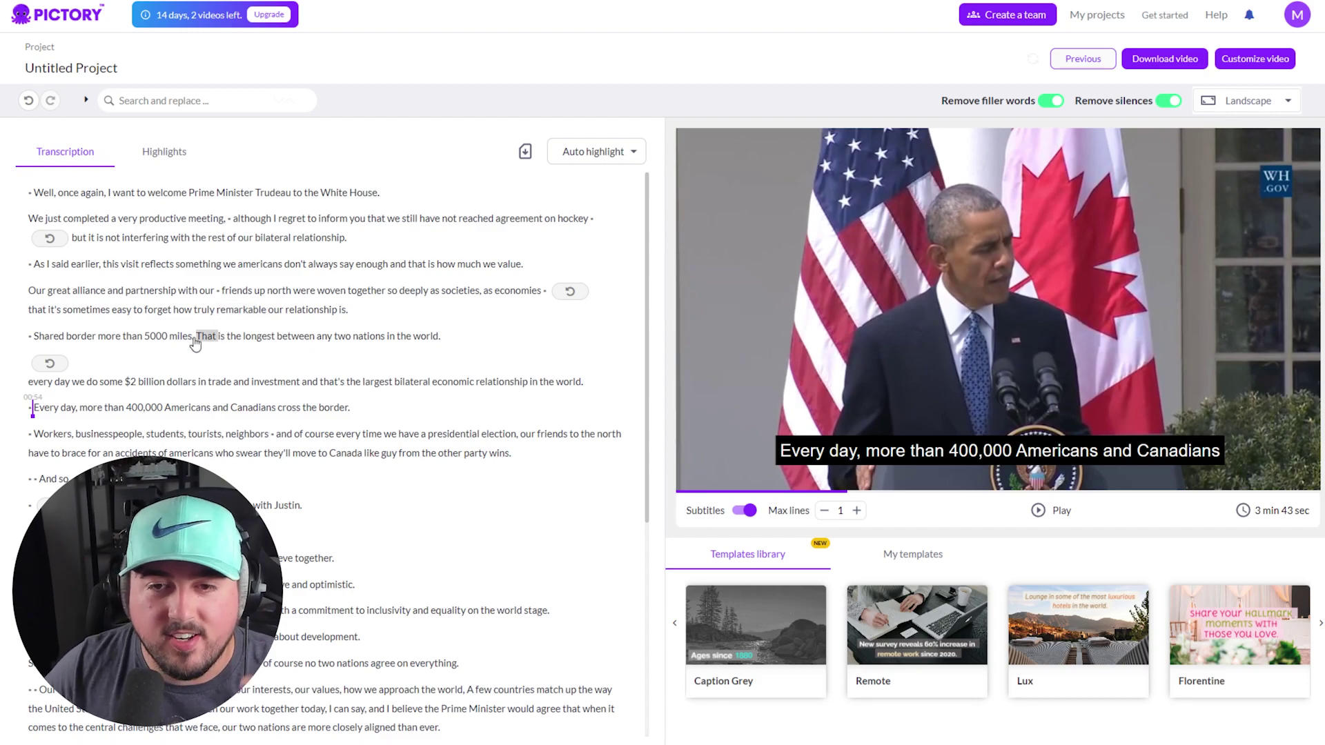
{"action": "left_click", "coordinate": [80, 317]}
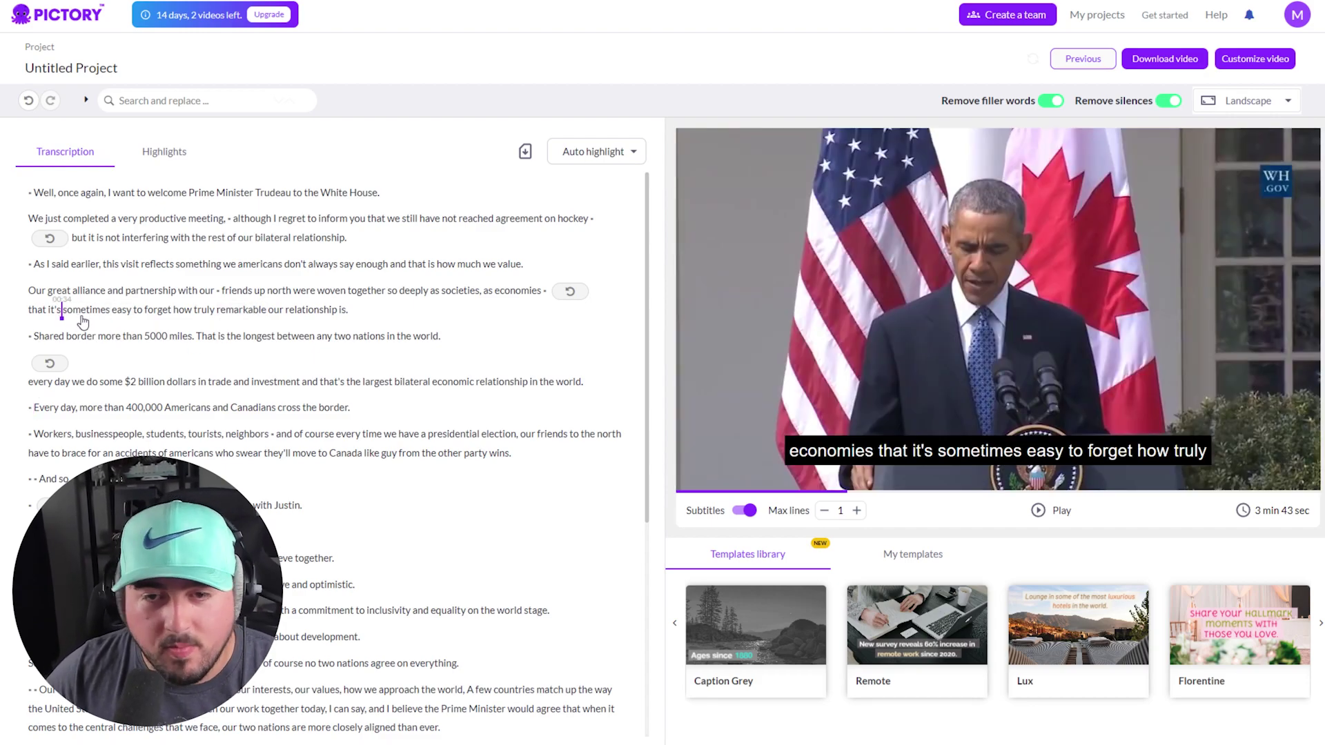
{"action": "left_click", "coordinate": [51, 409]}
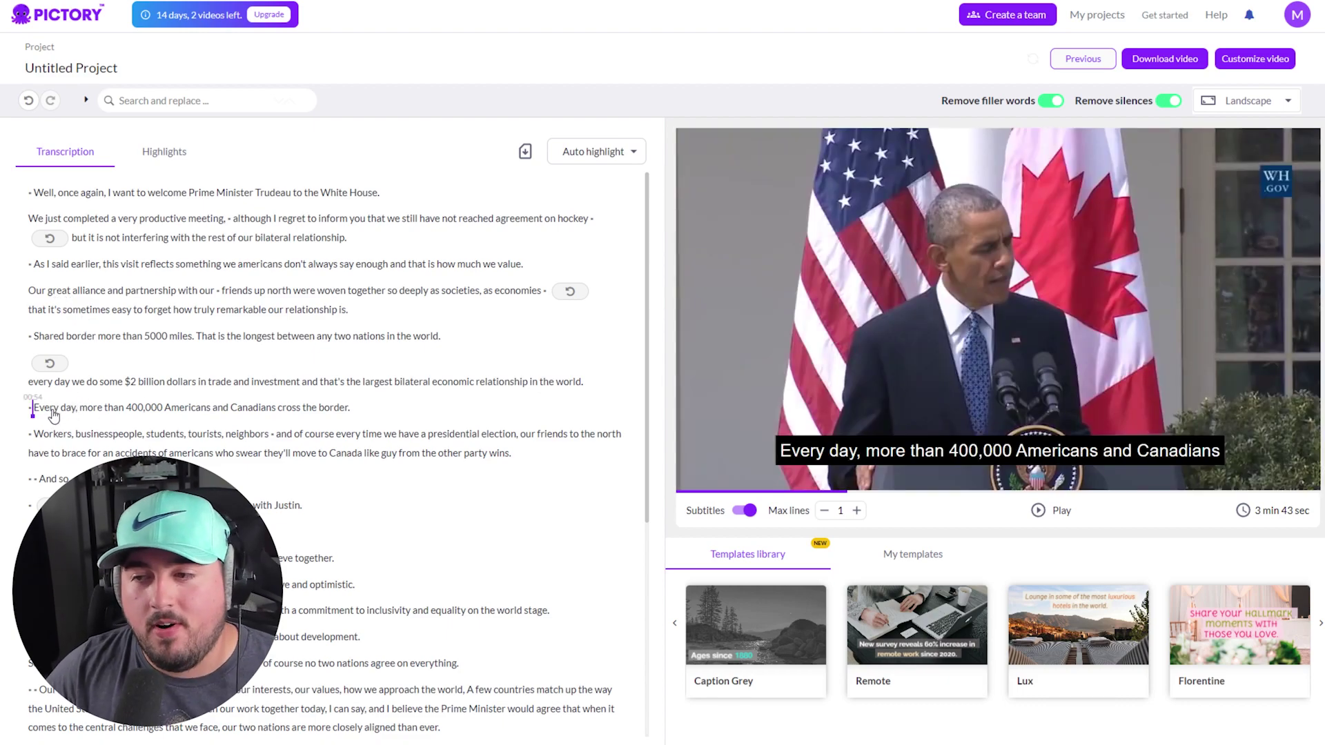
{"action": "left_click", "coordinate": [1039, 512]}
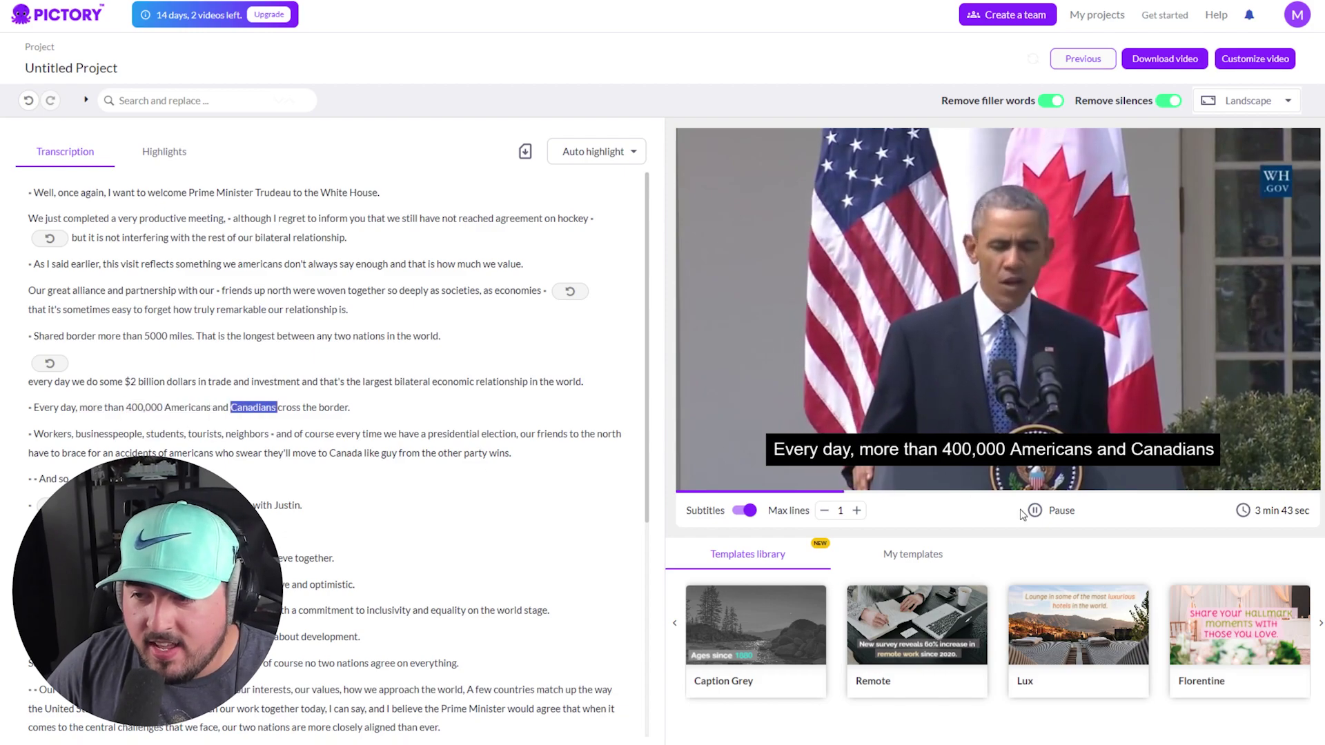
{"action": "left_click", "coordinate": [317, 407]}
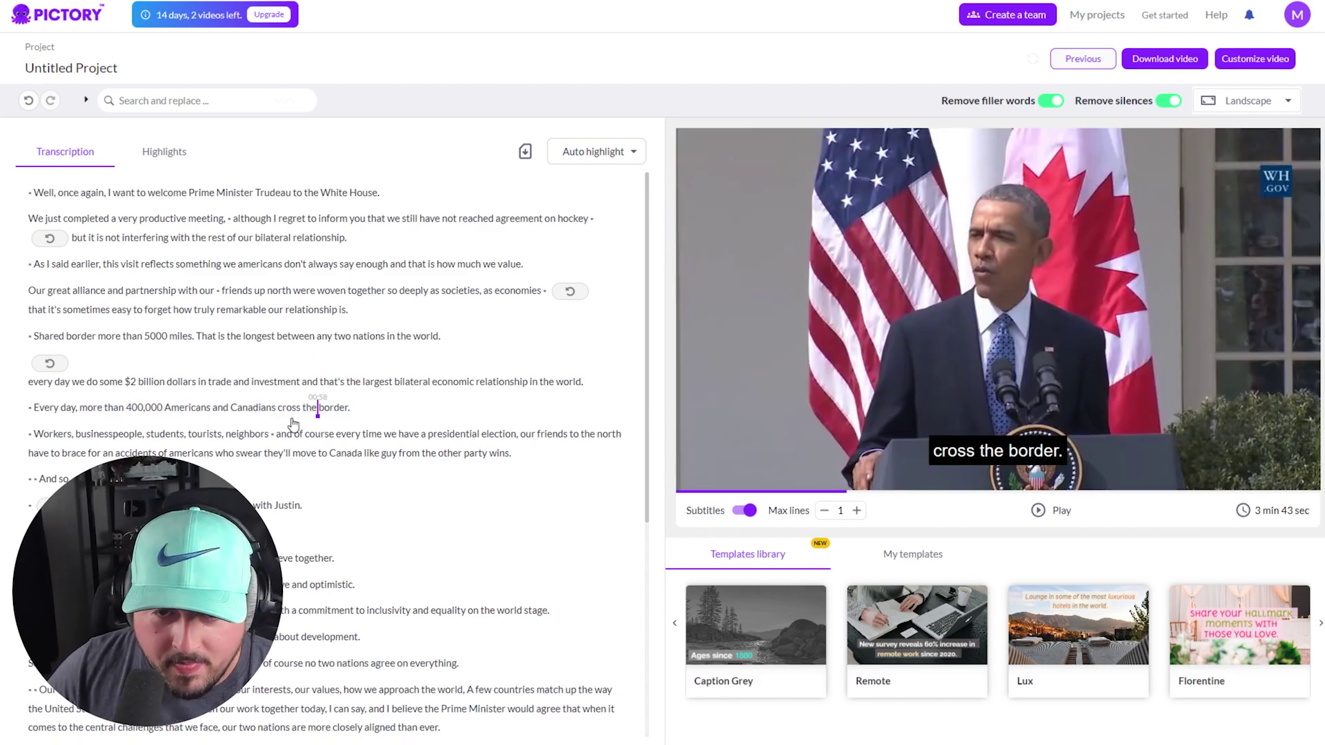
Delete the 'Shared border' sentence from the video, shortening it to 3 min 37 sec
{"action": "scroll", "coordinate": [304, 423], "scroll_direction": "down", "scroll_amount": 5}
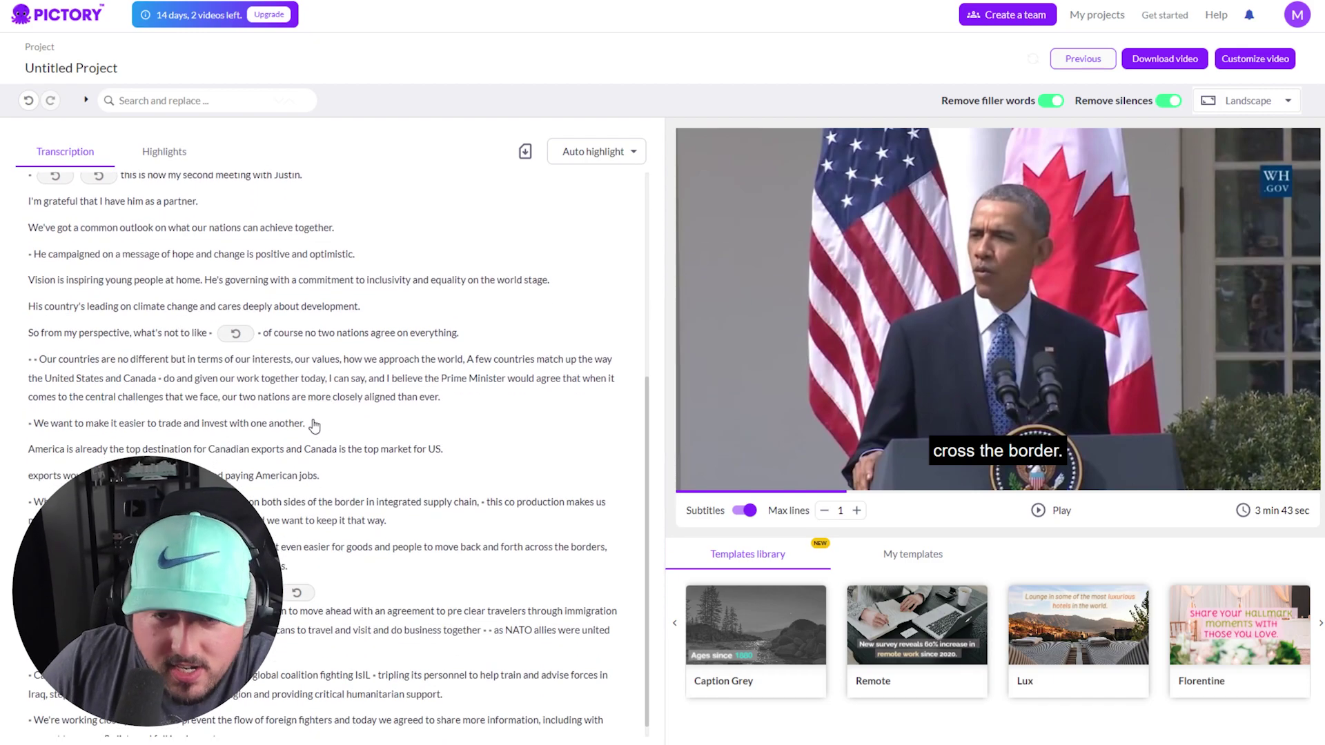
{"action": "scroll", "coordinate": [276, 449], "scroll_direction": "up", "scroll_amount": 5}
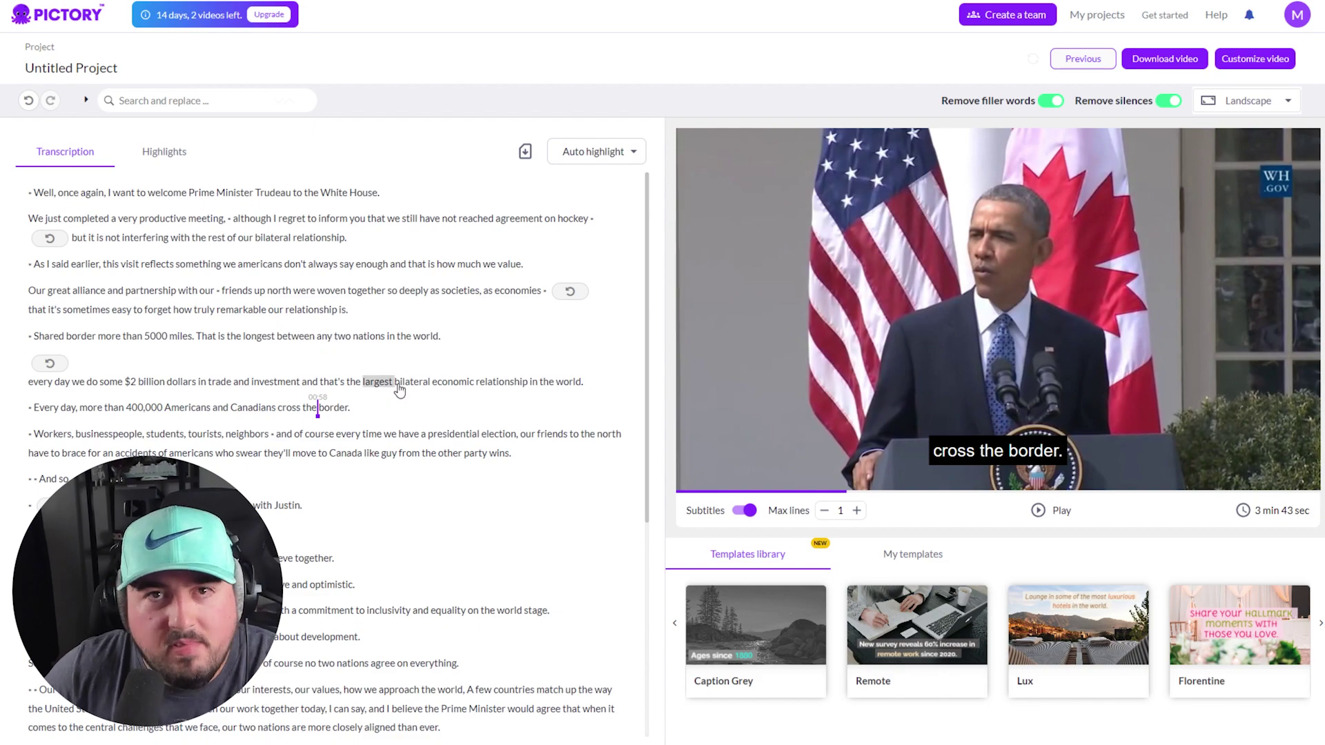
{"action": "left_click_drag", "start_coordinate": [442, 336], "coordinate": [29, 338]}
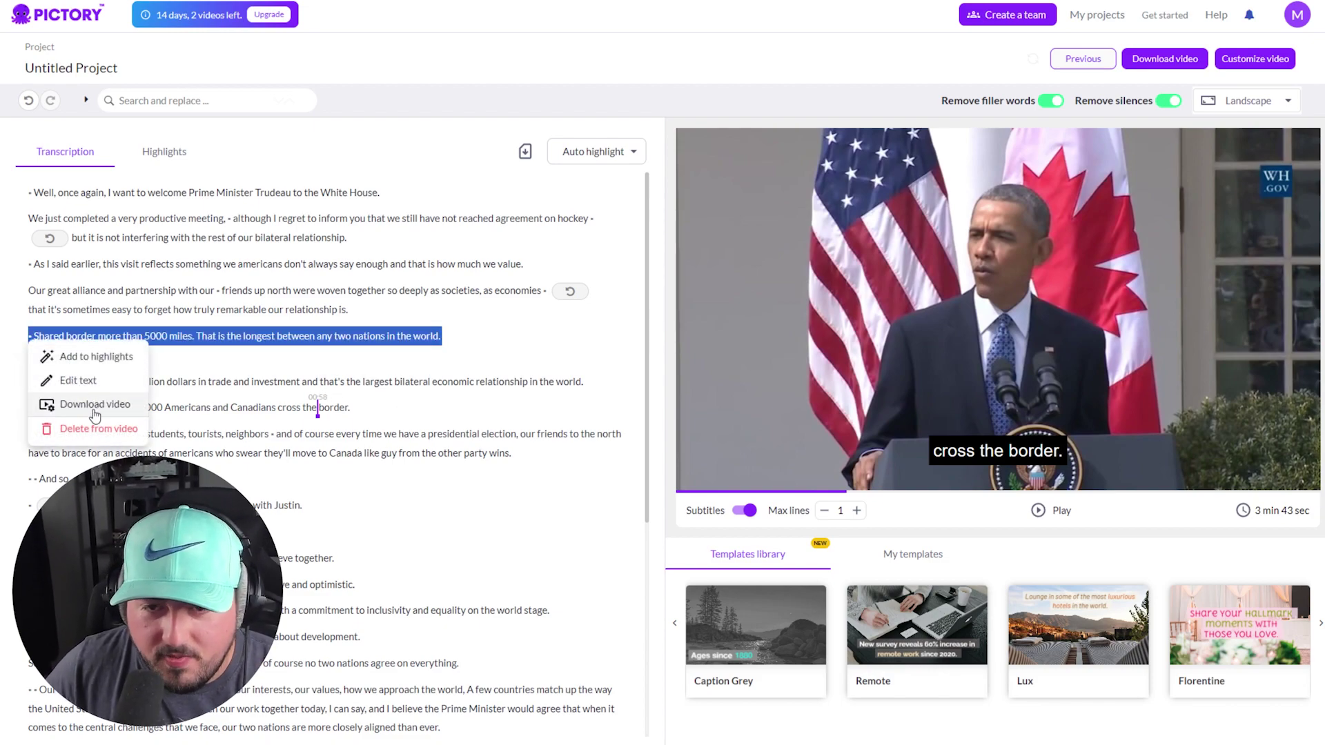
{"action": "left_click", "coordinate": [102, 430]}
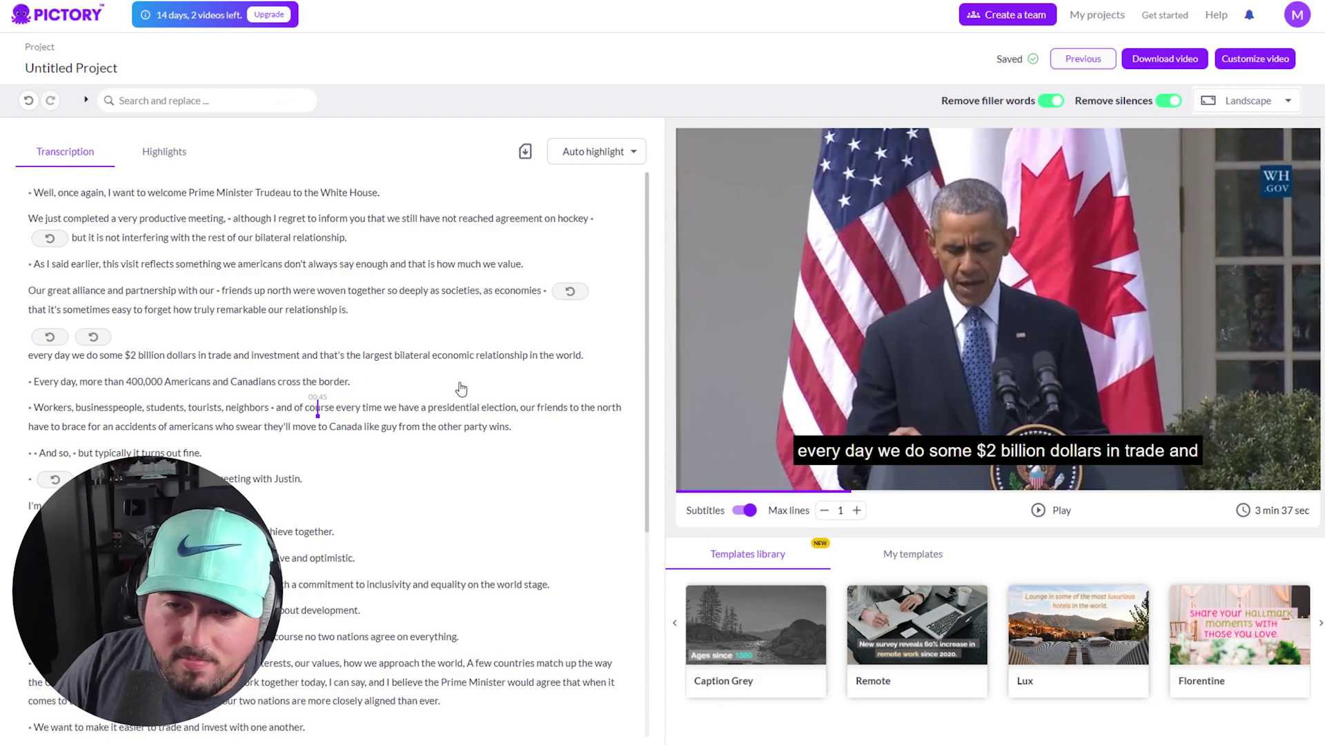
{"action": "left_click_drag", "start_coordinate": [599, 360], "coordinate": [1, 215]}
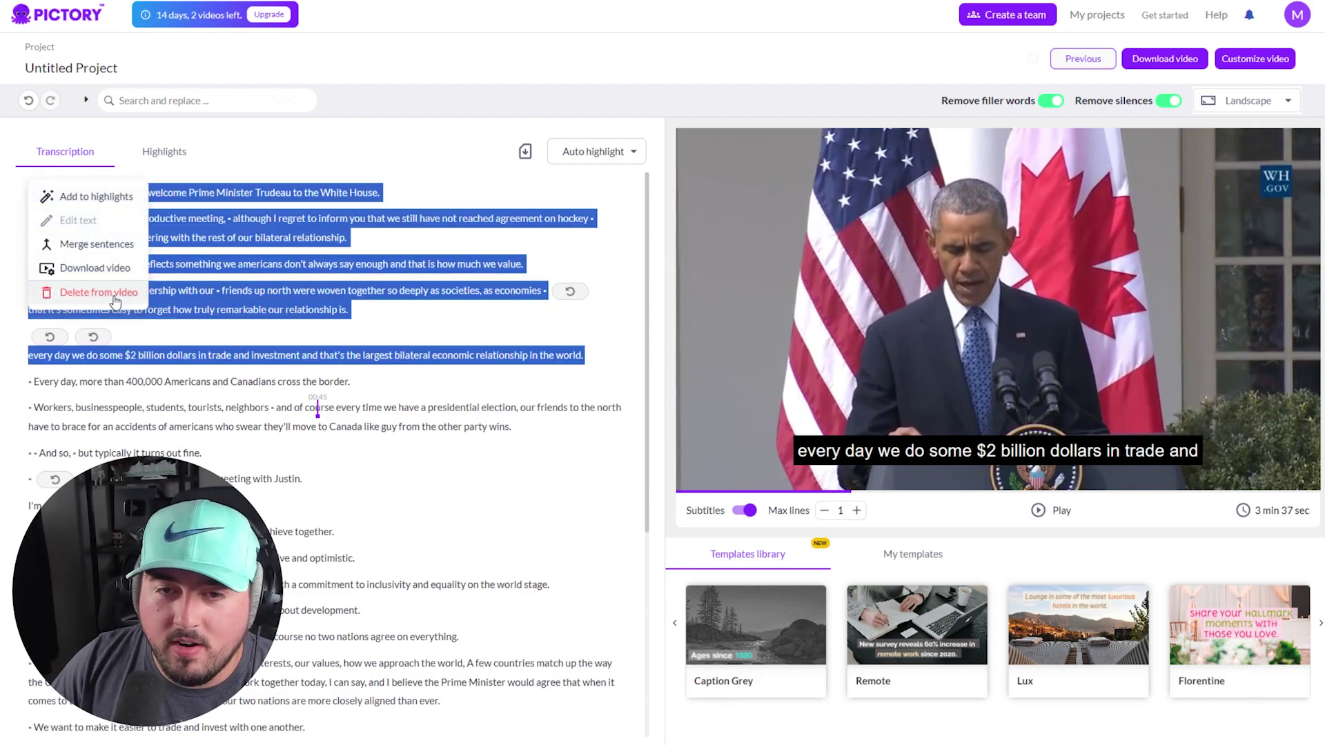
{"action": "left_click", "coordinate": [100, 293]}
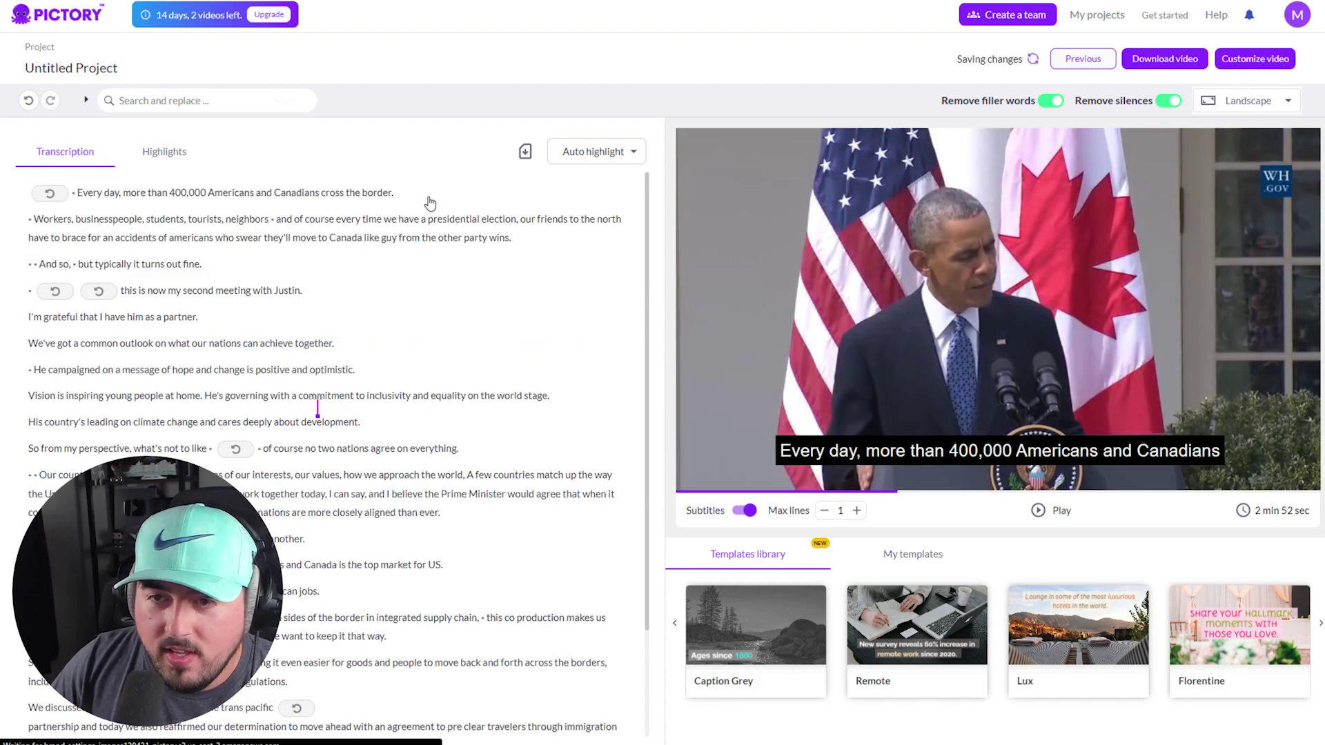
{"action": "left_click_drag", "start_coordinate": [422, 207], "coordinate": [483, 690]}
{"action": "key", "text": "ctrl+a"}
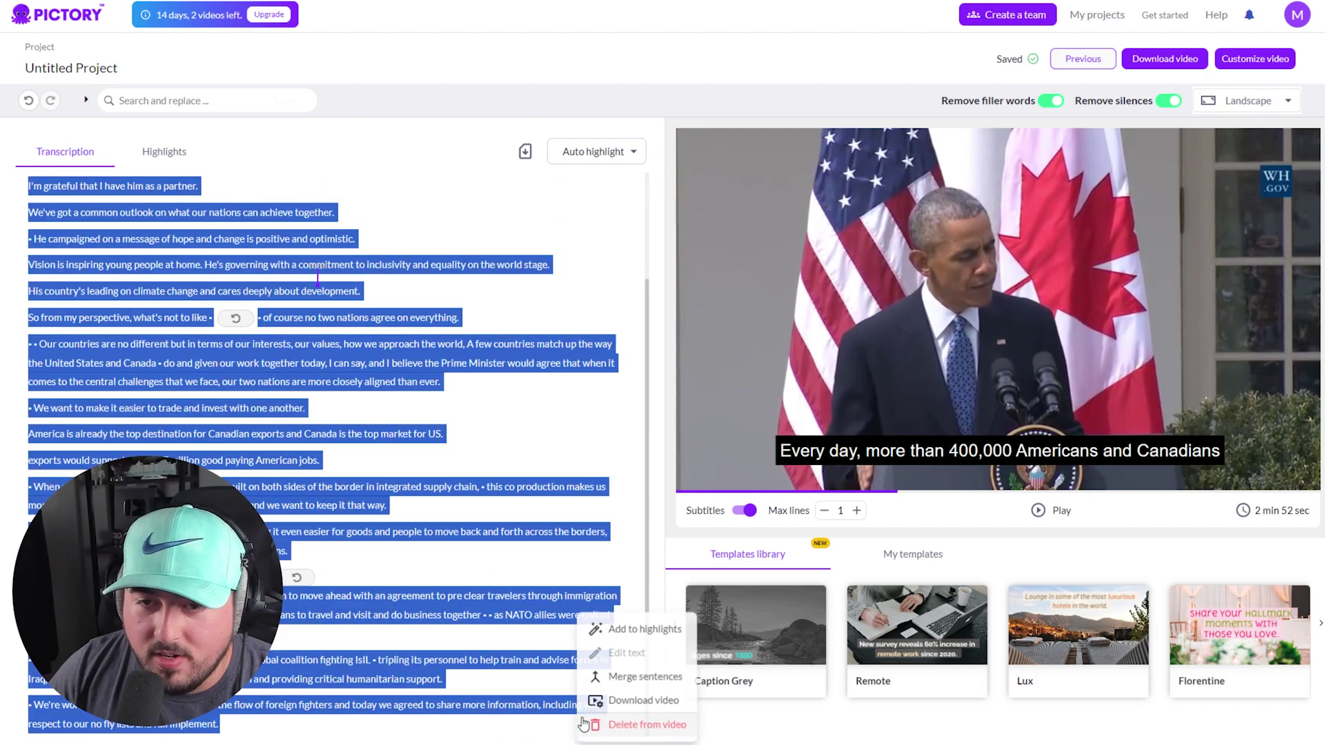
{"action": "left_click", "coordinate": [645, 722]}
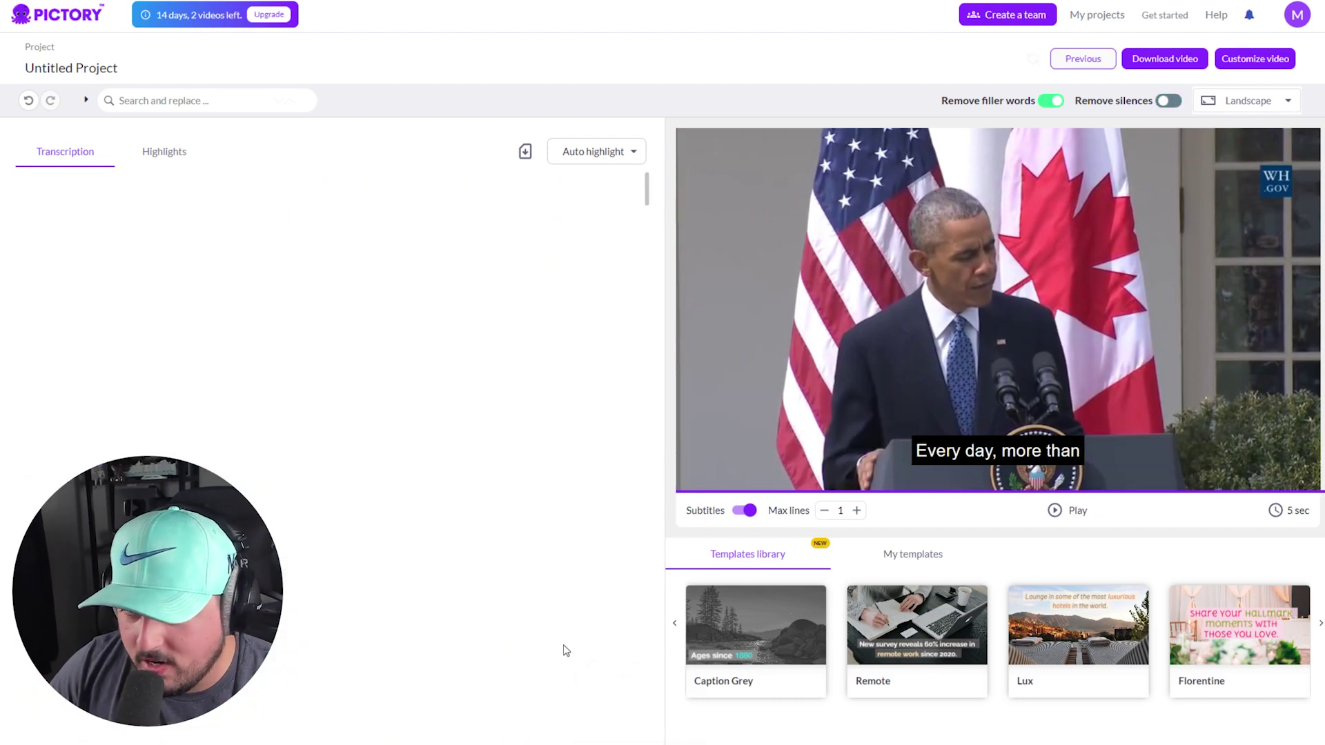
{"action": "left_click", "coordinate": [1059, 514]}
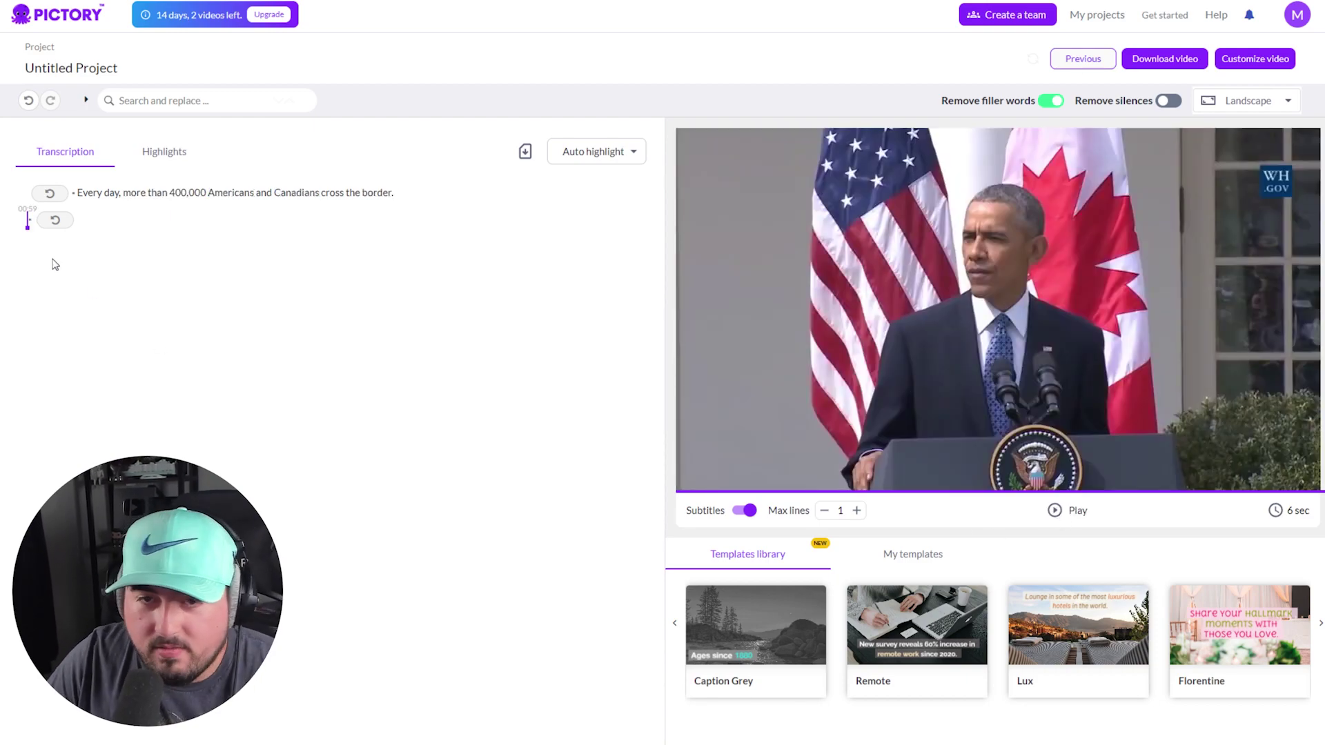
{"action": "left_click", "coordinate": [31, 219]}
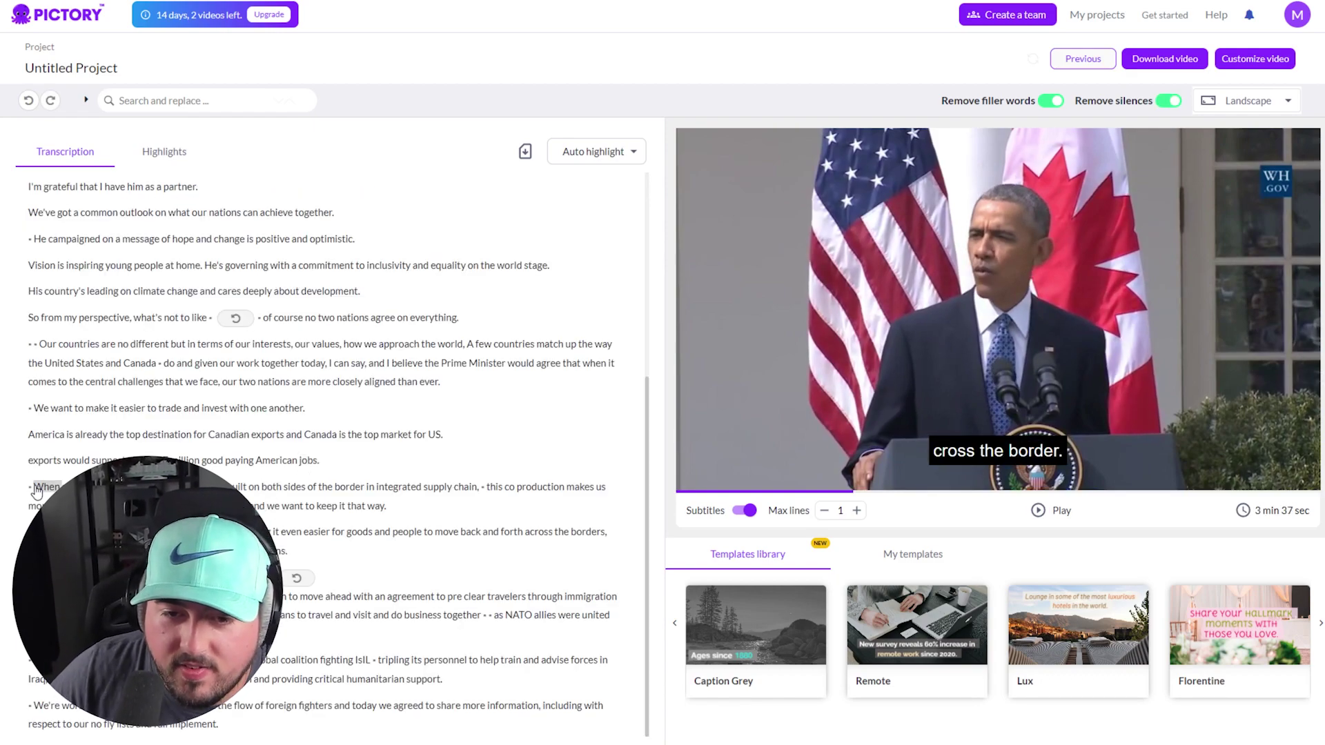
{"action": "left_click_drag", "start_coordinate": [31, 487], "coordinate": [445, 512]}
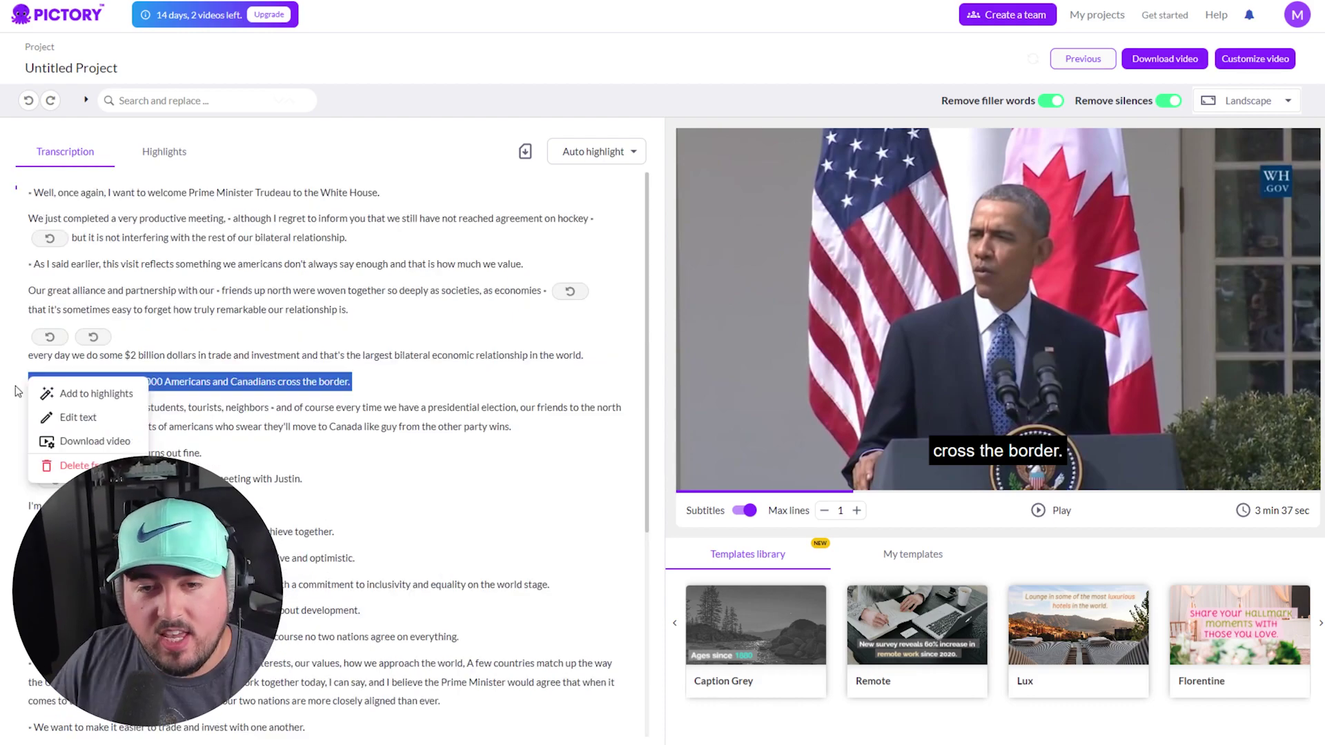
Auto-generate 30 secs of highlights and review the two resulting highlight clips
{"action": "left_click", "coordinate": [164, 151]}
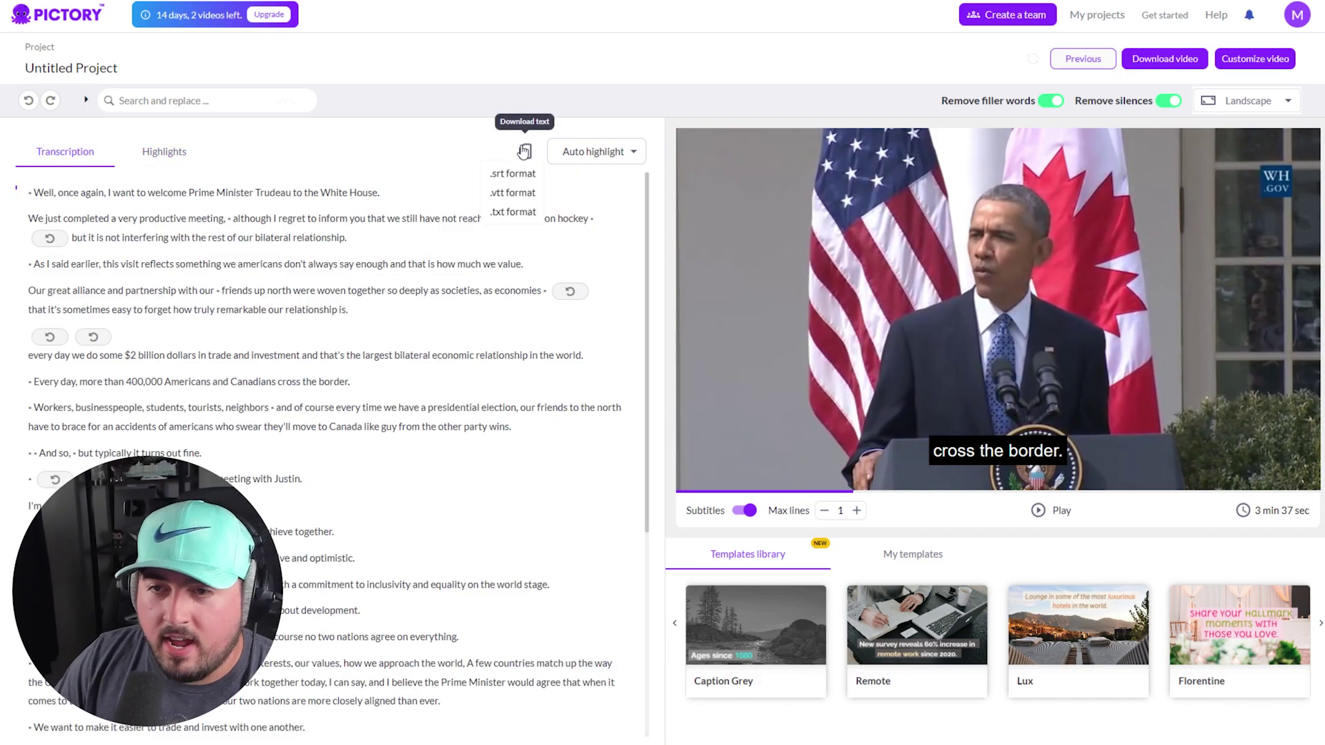
{"action": "left_click", "coordinate": [626, 152]}
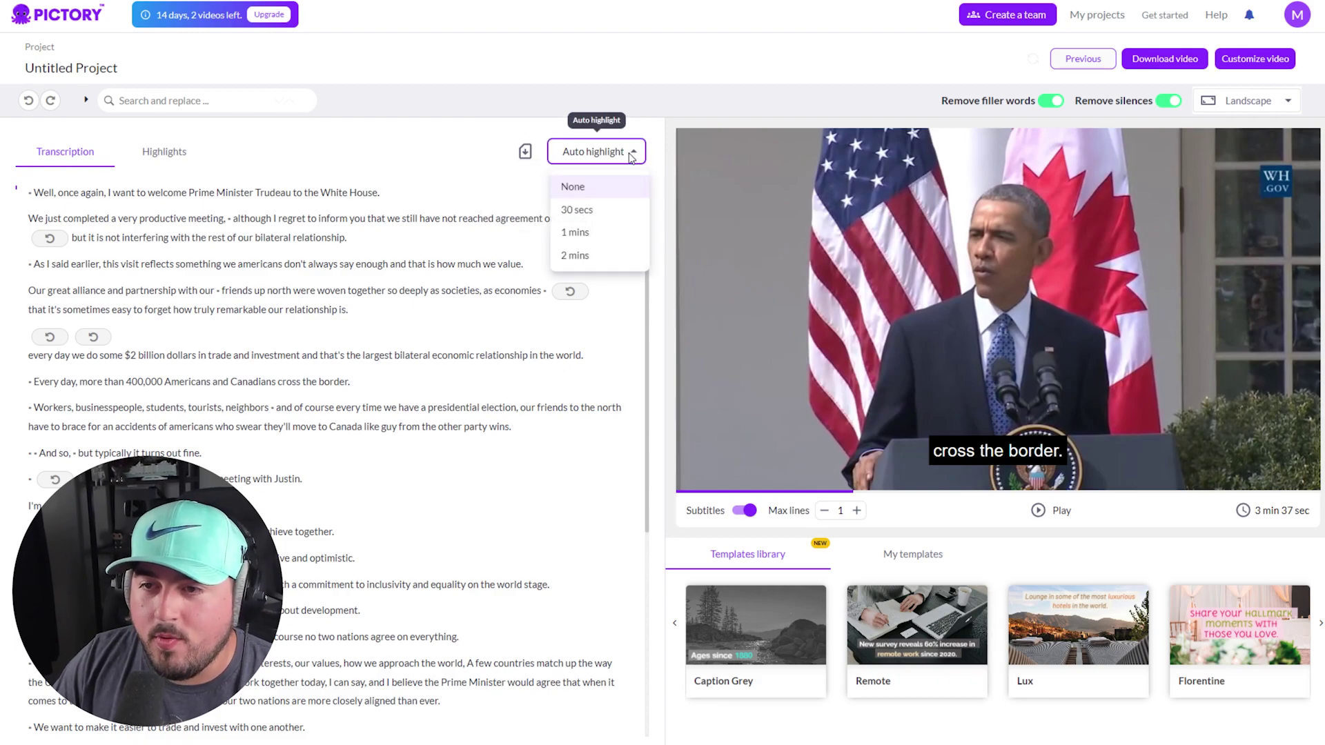
{"action": "left_click", "coordinate": [612, 211]}
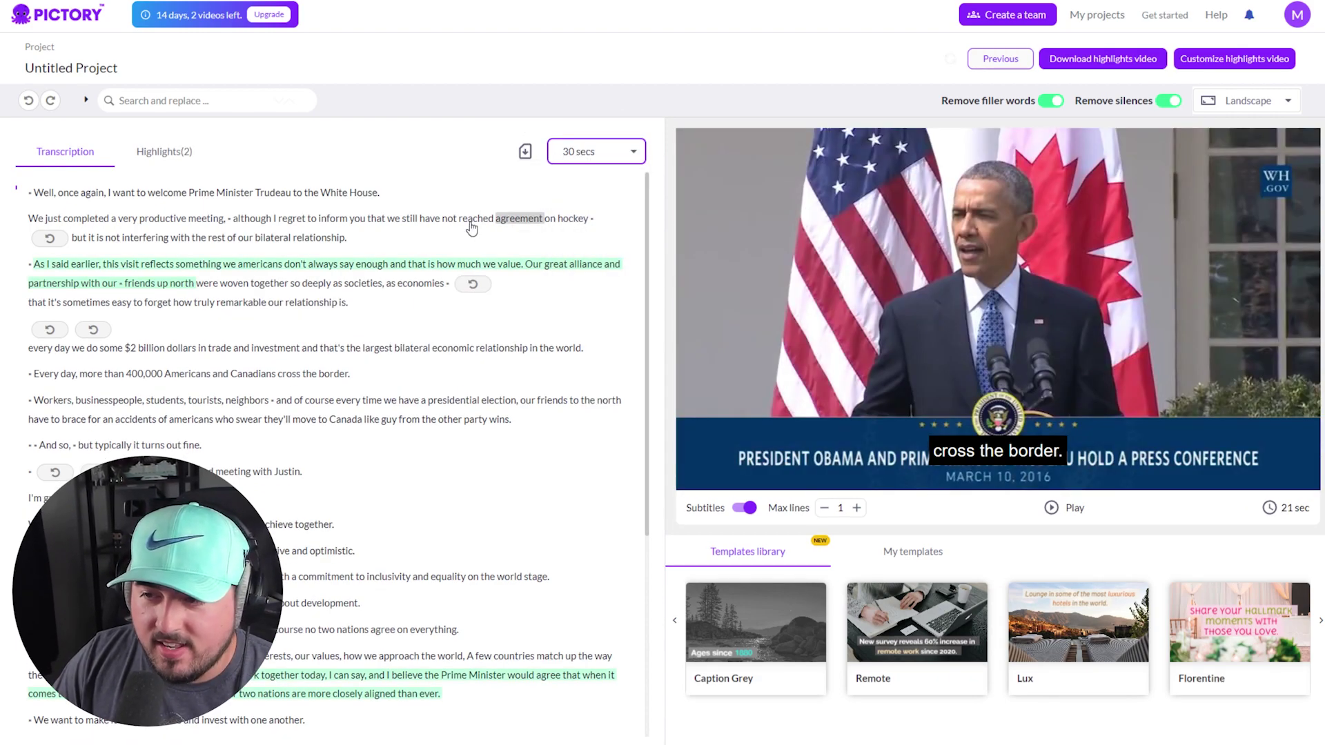
{"action": "scroll", "coordinate": [231, 233], "scroll_direction": "down", "scroll_amount": 5}
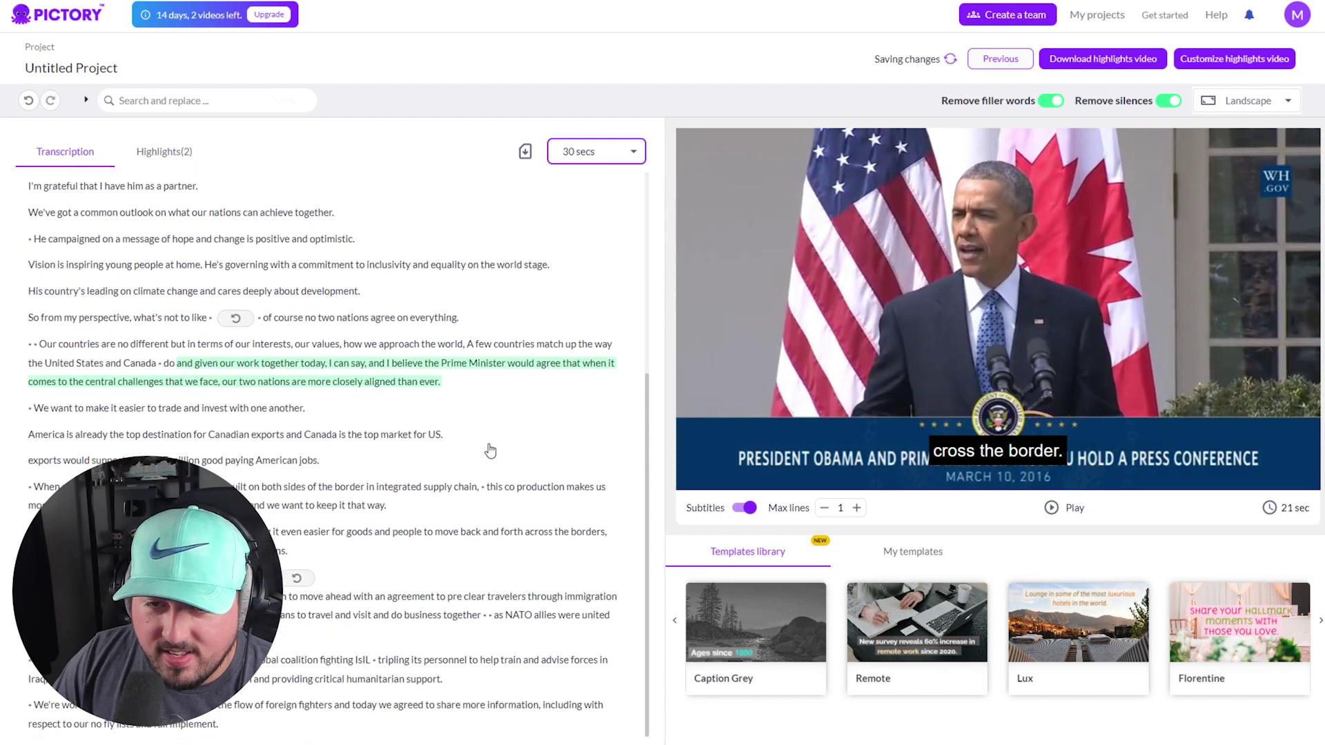
{"action": "left_click", "coordinate": [190, 154]}
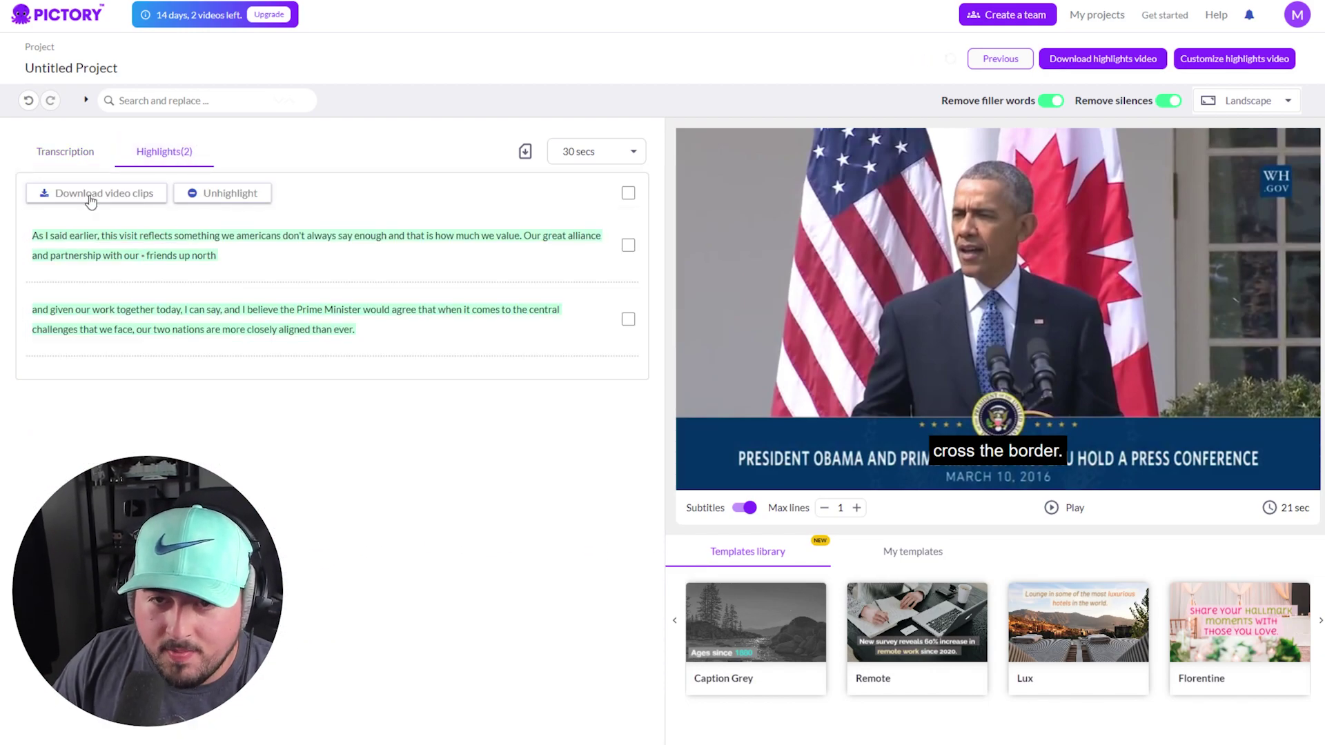